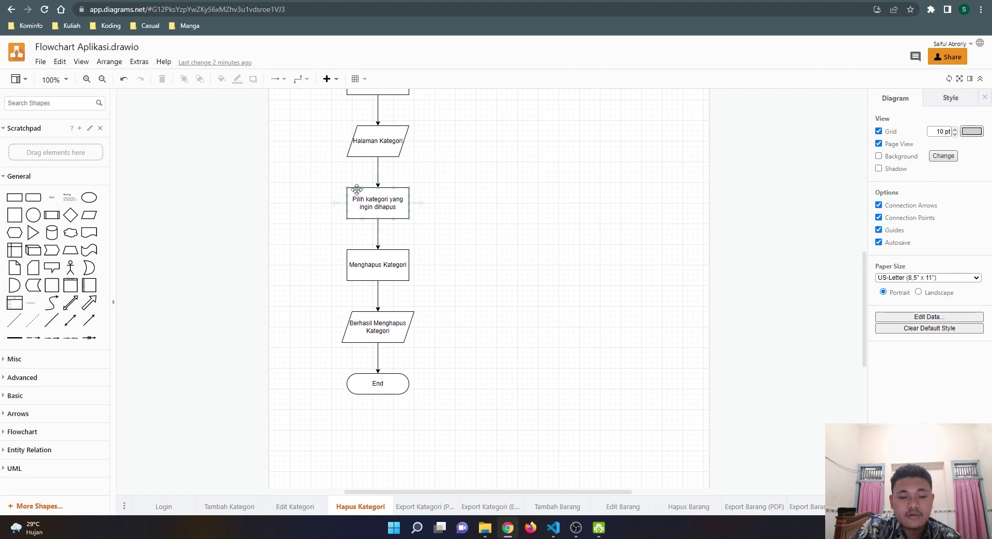
- Examine the lower part of the Hapus Kategori flowchart, from choosing a category through deletion to End
{"action": "left_click", "coordinate": [395, 211]}
{"action": "left_click", "coordinate": [393, 302]}
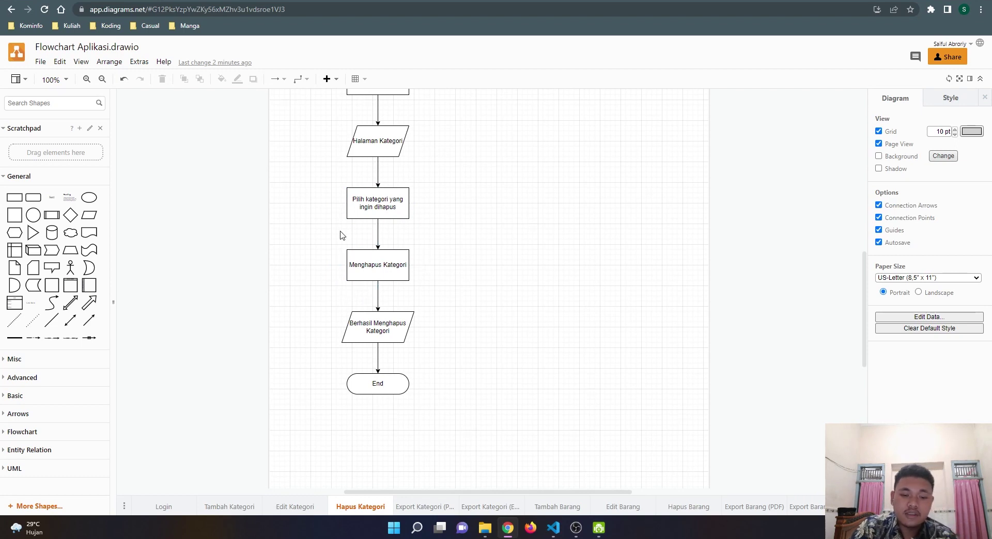
{"action": "left_click", "coordinate": [394, 327]}
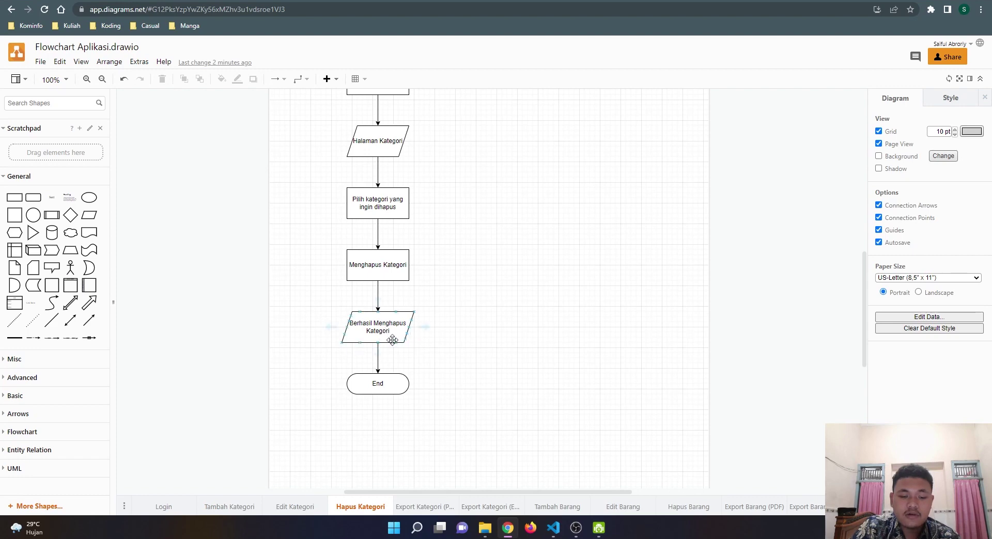
{"action": "left_click", "coordinate": [443, 436]}
- Open the flowchart page for exporting Kategori to PDF and review its flow from Start to End
{"action": "left_click", "coordinate": [425, 507]}
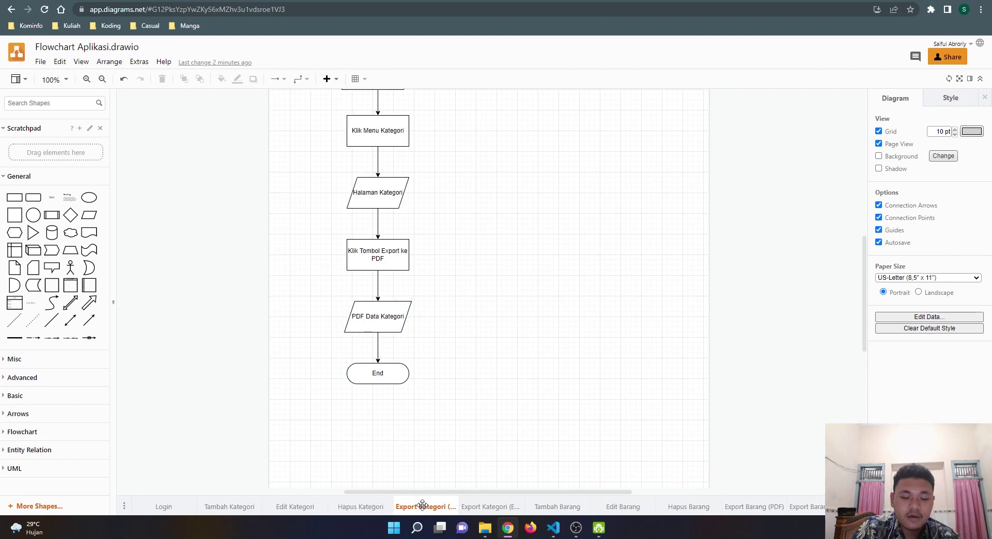
{"action": "scroll", "coordinate": [463, 385], "scroll_direction": "up", "scroll_amount": 10}
{"action": "scroll", "coordinate": [463, 388], "scroll_direction": "down", "scroll_amount": 1}
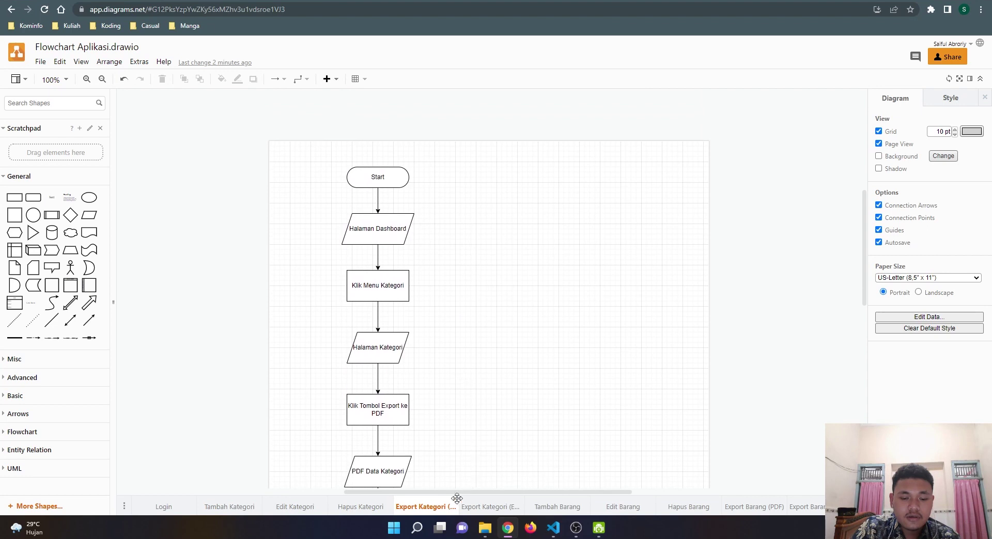
{"action": "scroll", "coordinate": [479, 428], "scroll_direction": "down", "scroll_amount": 6}
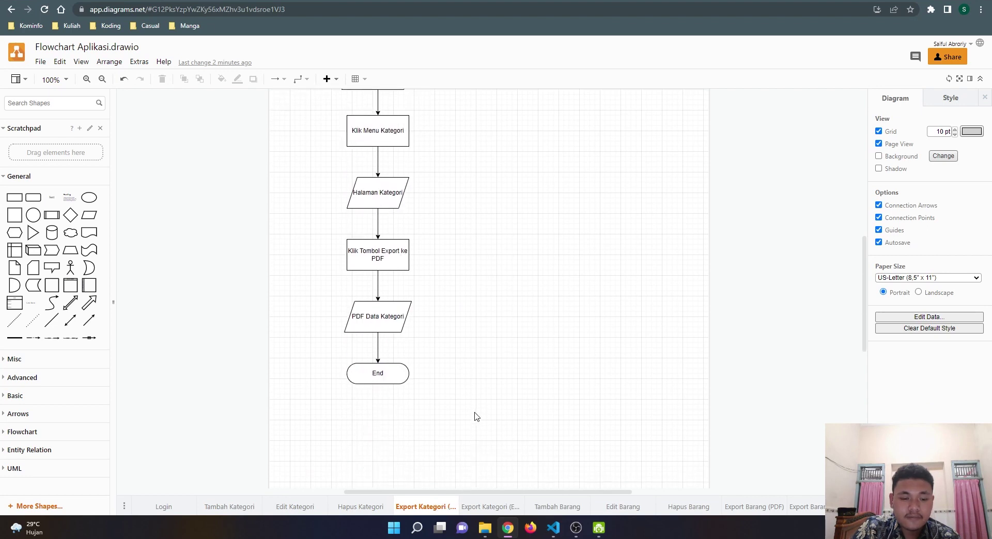
{"action": "scroll", "coordinate": [473, 413], "scroll_direction": "up", "scroll_amount": 4}
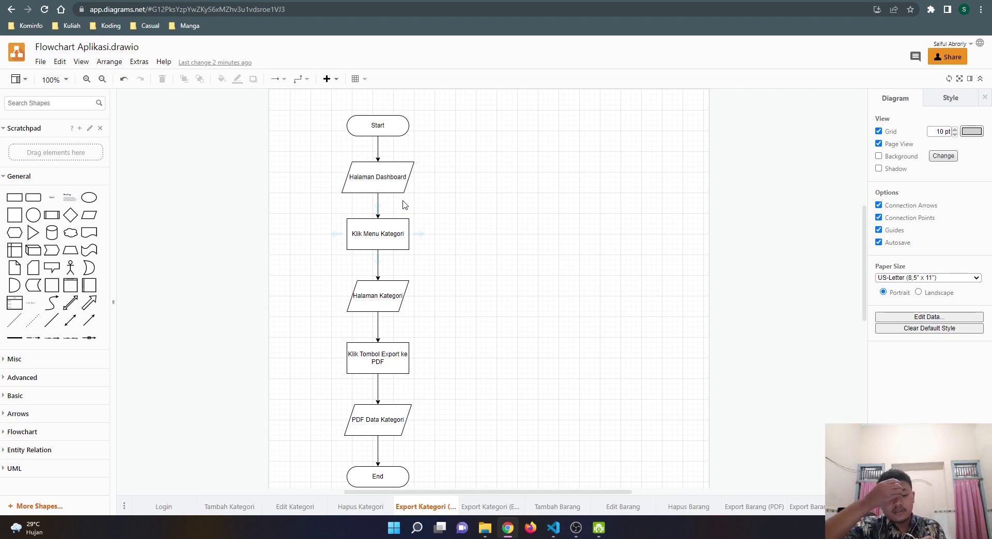
{"action": "scroll", "coordinate": [415, 220], "scroll_direction": "down", "scroll_amount": 1}
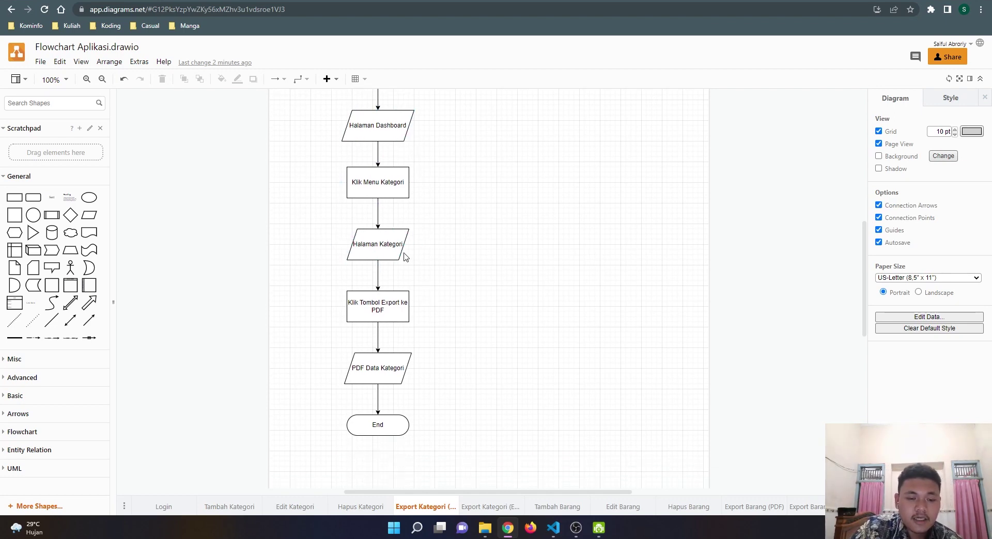
{"action": "scroll", "coordinate": [404, 256], "scroll_direction": "down", "scroll_amount": 1}
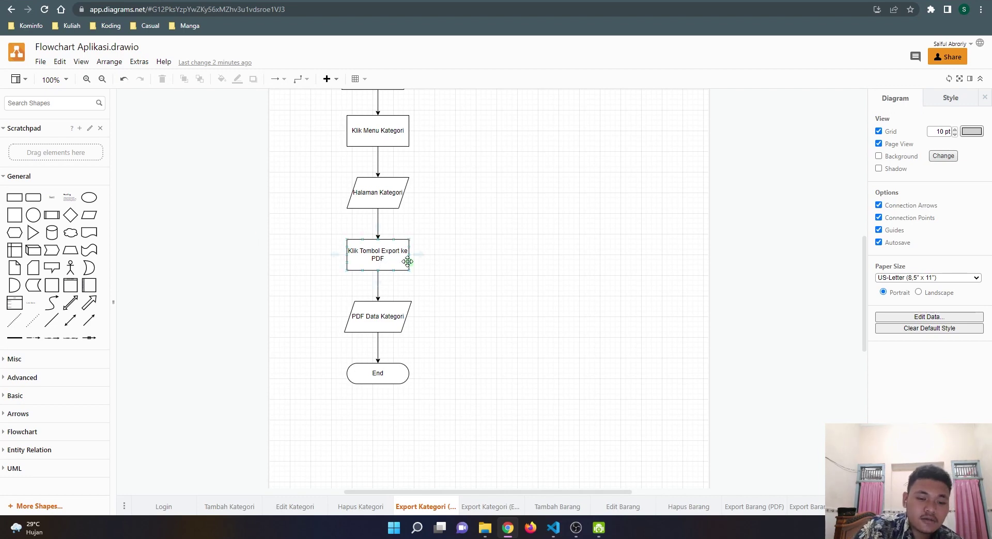
{"action": "scroll", "coordinate": [421, 292], "scroll_direction": "down", "scroll_amount": 1}
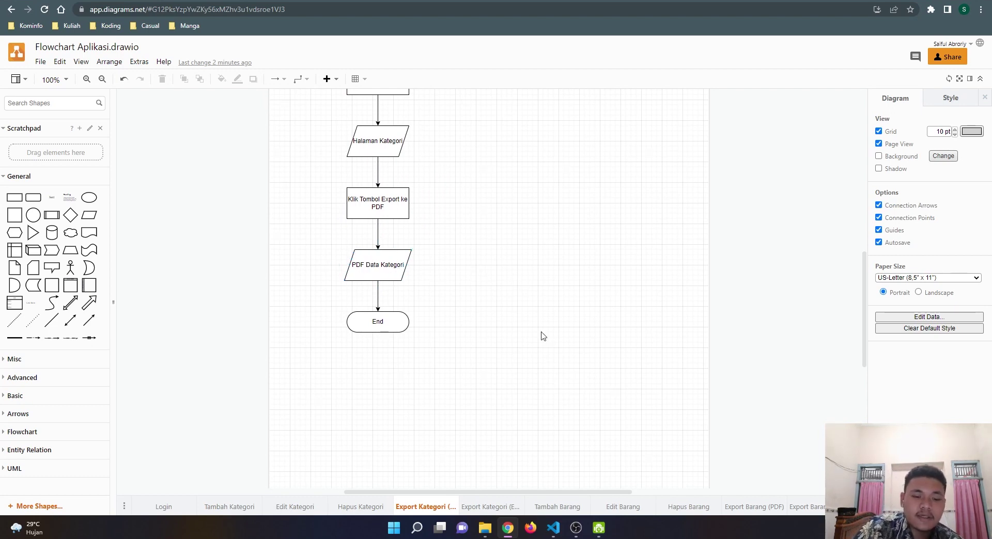
- Open the flowchart page for exporting Kategori to Excel and follow its flow from Start to End
{"action": "left_click", "coordinate": [482, 505]}
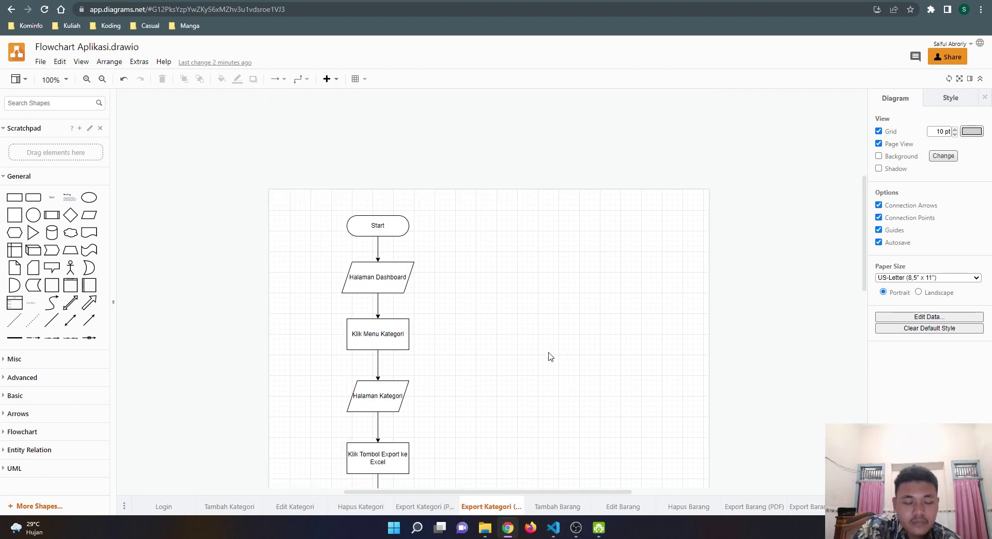
{"action": "scroll", "coordinate": [545, 341], "scroll_direction": "down", "scroll_amount": 2}
{"action": "scroll", "coordinate": [533, 322], "scroll_direction": "down", "scroll_amount": 1}
{"action": "scroll", "coordinate": [521, 317], "scroll_direction": "up", "scroll_amount": 1}
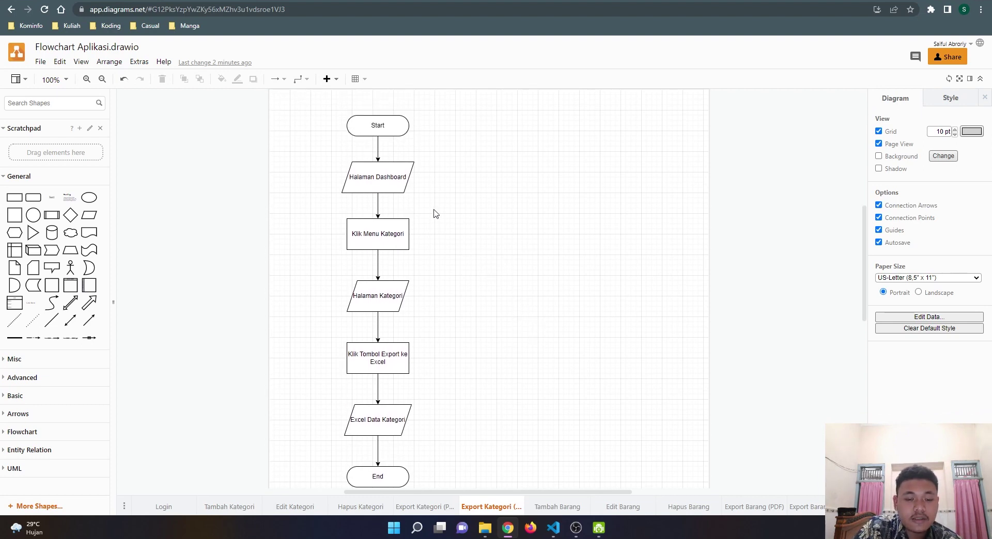
{"action": "scroll", "coordinate": [405, 195], "scroll_direction": "down", "scroll_amount": 1}
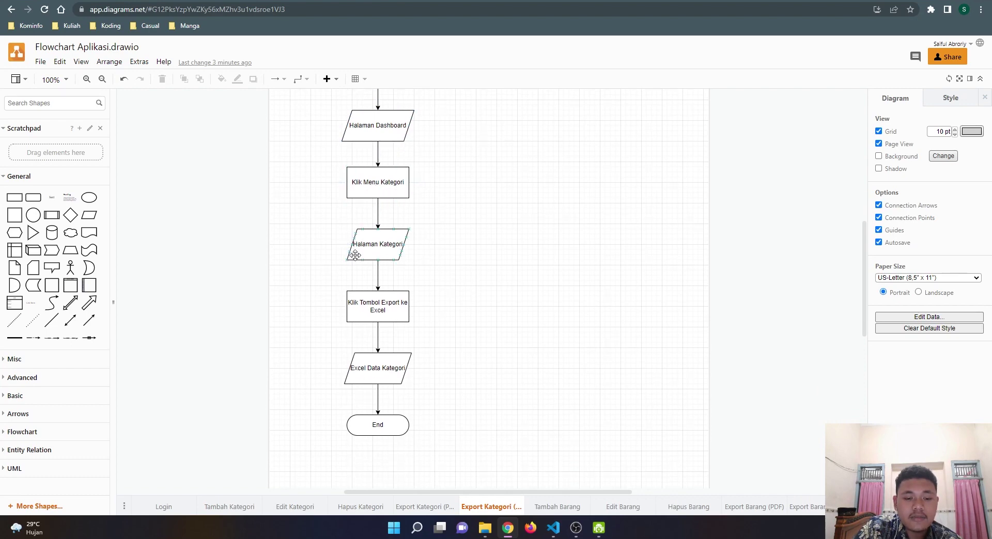
{"action": "scroll", "coordinate": [418, 283], "scroll_direction": "down", "scroll_amount": 1}
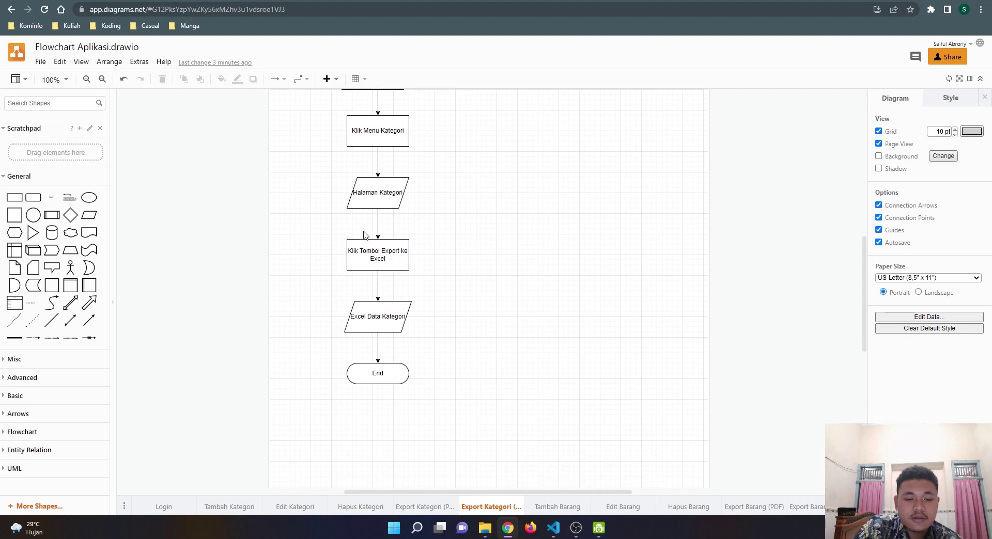
{"action": "left_click", "coordinate": [364, 263]}
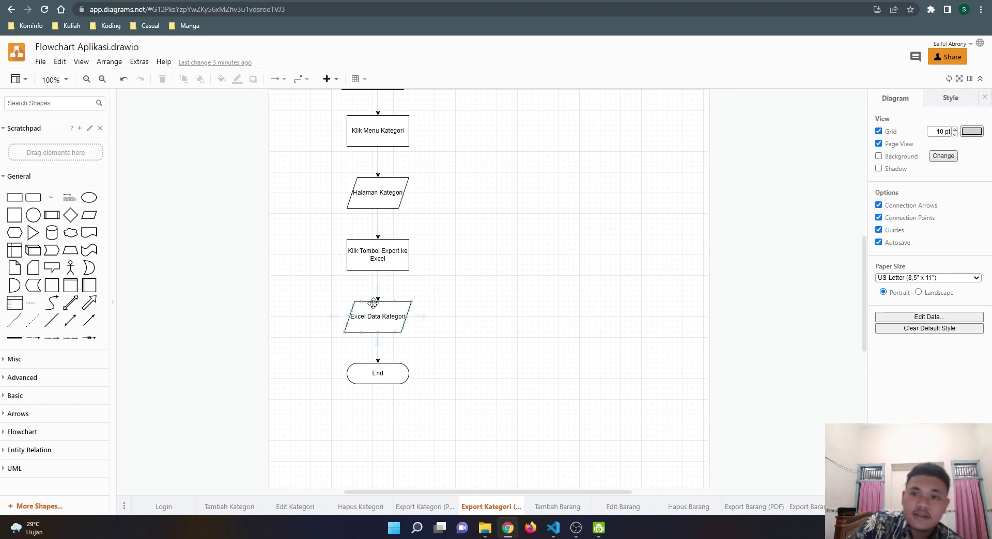
{"action": "left_click", "coordinate": [420, 332]}
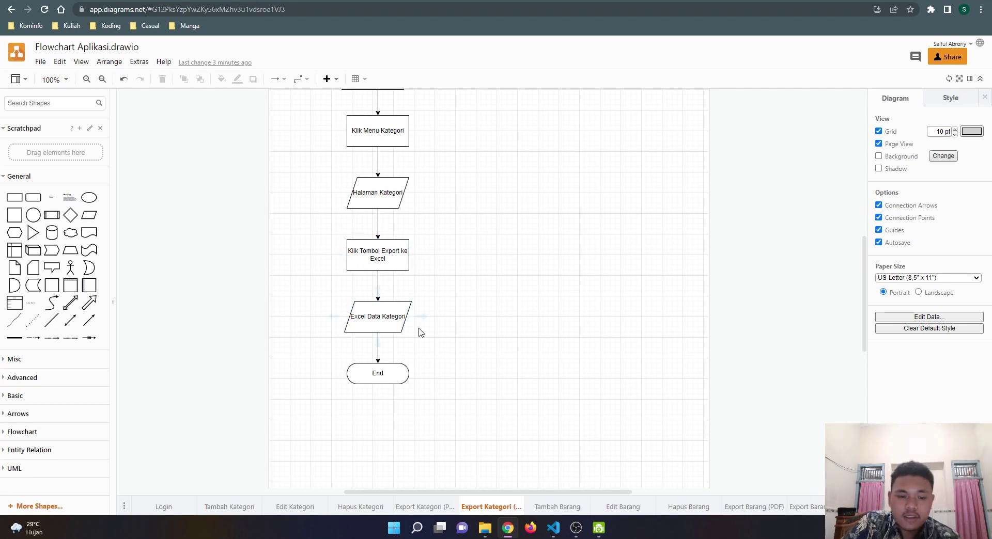
- Open the Tambah Barang flowchart and examine its flow, including the field-check decision and the Pesan Error loop
{"action": "left_click", "coordinate": [554, 508]}
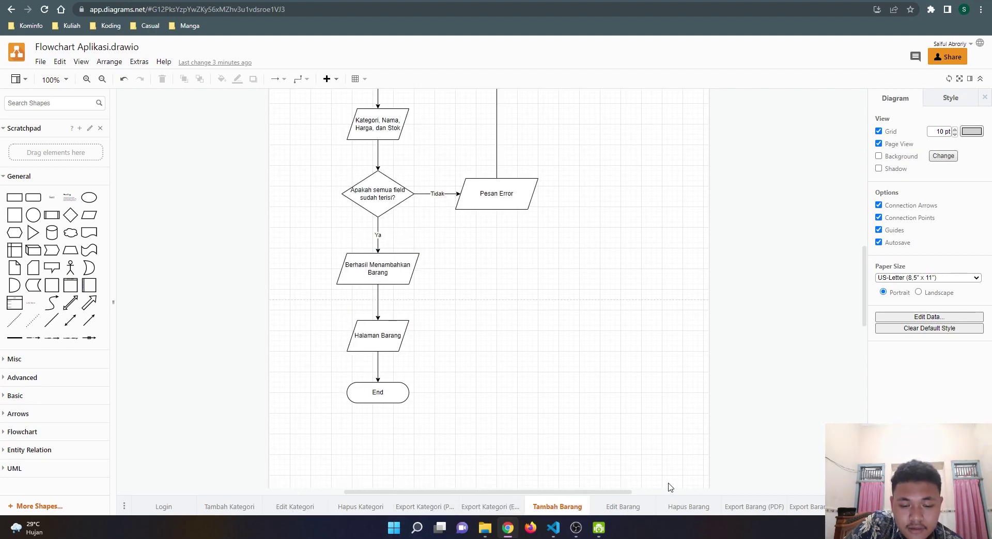
{"action": "scroll", "coordinate": [607, 402], "scroll_direction": "up", "scroll_amount": 2}
{"action": "scroll", "coordinate": [607, 403], "scroll_direction": "up", "scroll_amount": 6}
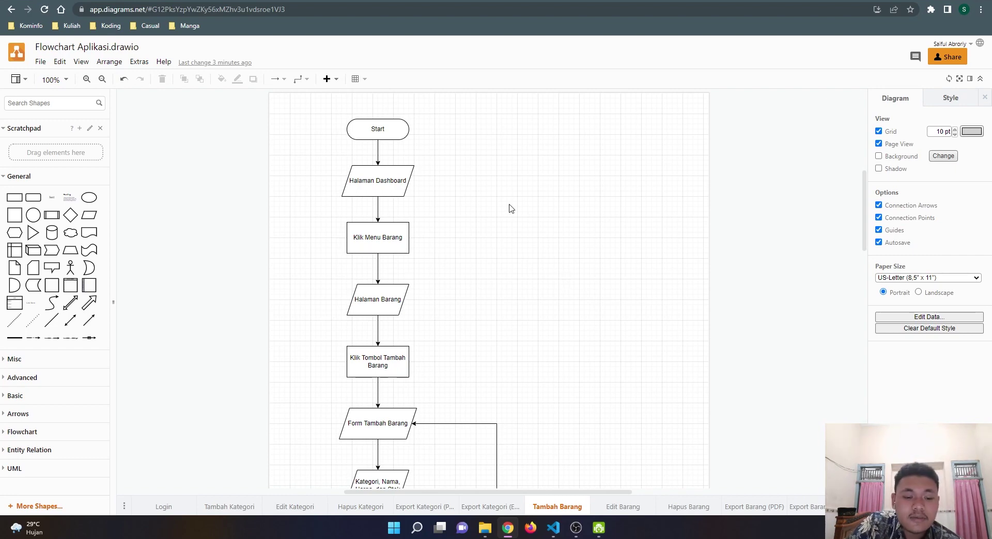
{"action": "scroll", "coordinate": [509, 206], "scroll_direction": "down", "scroll_amount": 2}
{"action": "scroll", "coordinate": [486, 196], "scroll_direction": "up", "scroll_amount": 2}
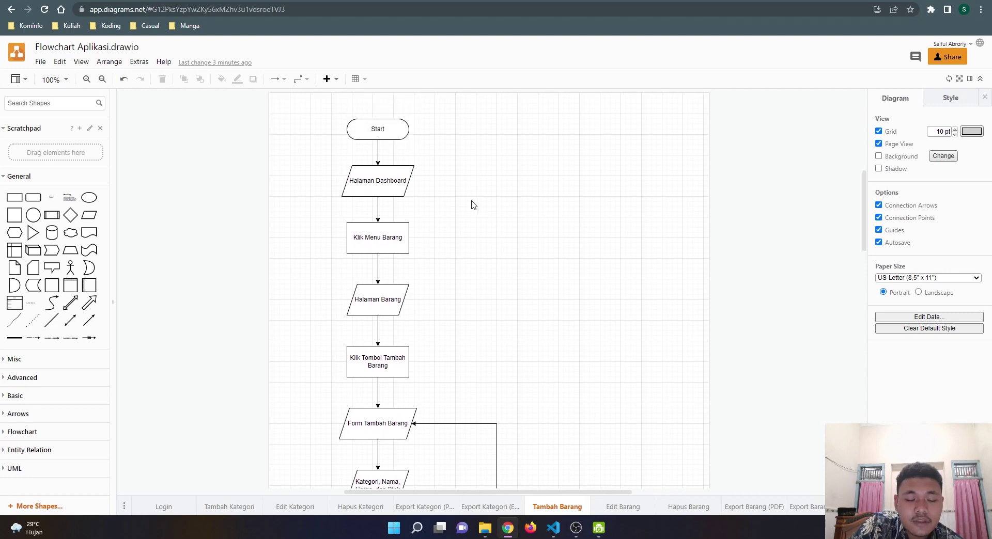
{"action": "scroll", "coordinate": [414, 223], "scroll_direction": "down", "scroll_amount": 2}
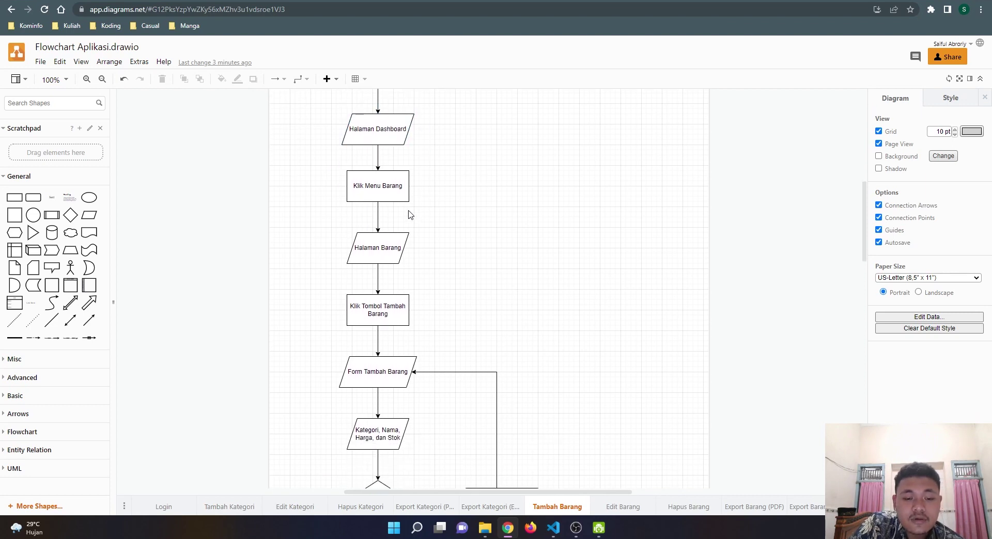
{"action": "left_click", "coordinate": [396, 196]}
{"action": "scroll", "coordinate": [444, 258], "scroll_direction": "down", "scroll_amount": 3}
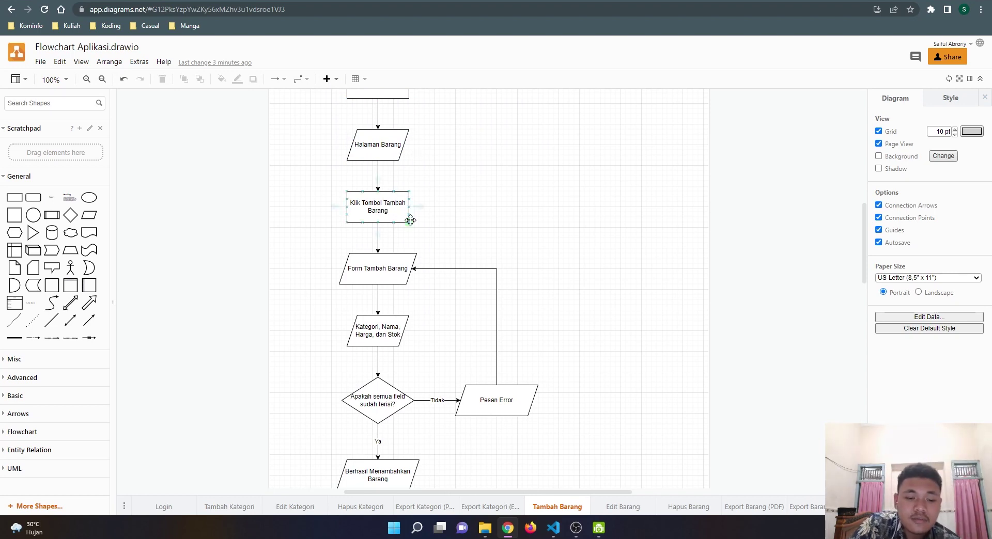
{"action": "scroll", "coordinate": [382, 251], "scroll_direction": "down", "scroll_amount": 2}
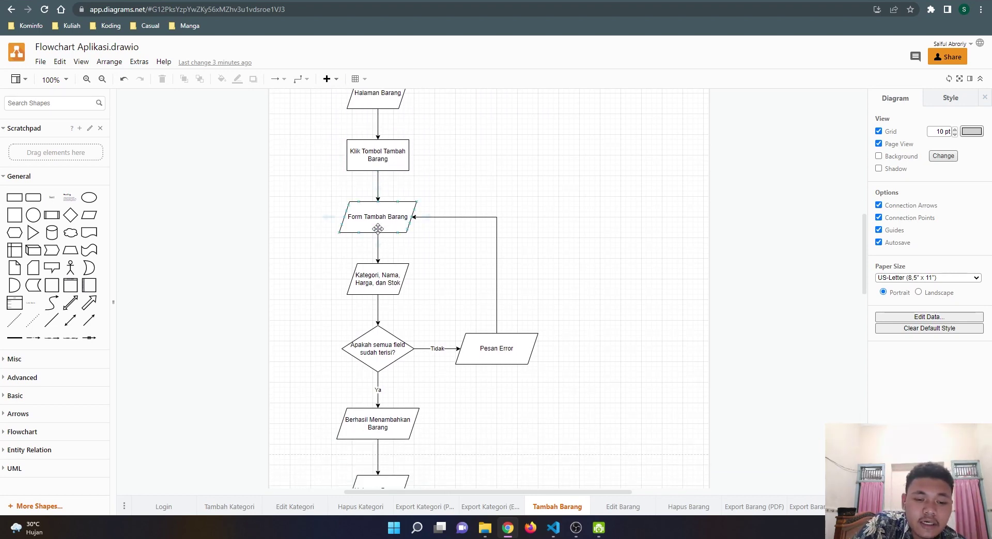
{"action": "scroll", "coordinate": [436, 232], "scroll_direction": "down", "scroll_amount": 2}
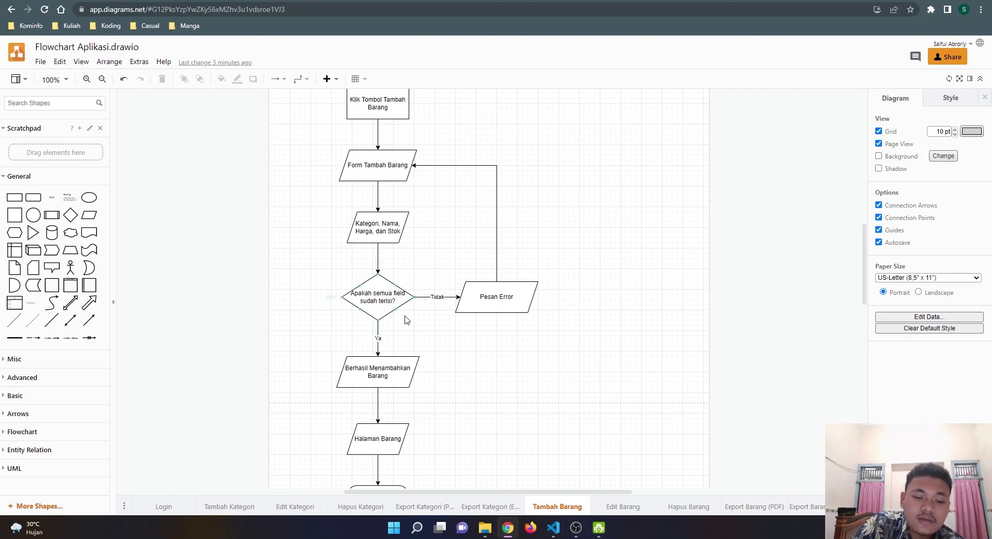
{"action": "scroll", "coordinate": [391, 280], "scroll_direction": "down", "scroll_amount": 1}
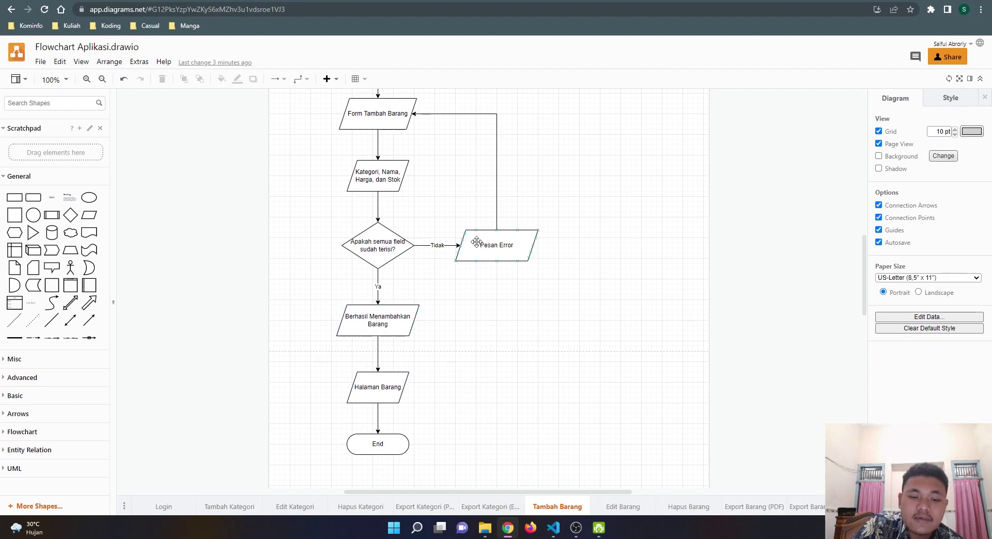
{"action": "scroll", "coordinate": [483, 247], "scroll_direction": "up", "scroll_amount": 1}
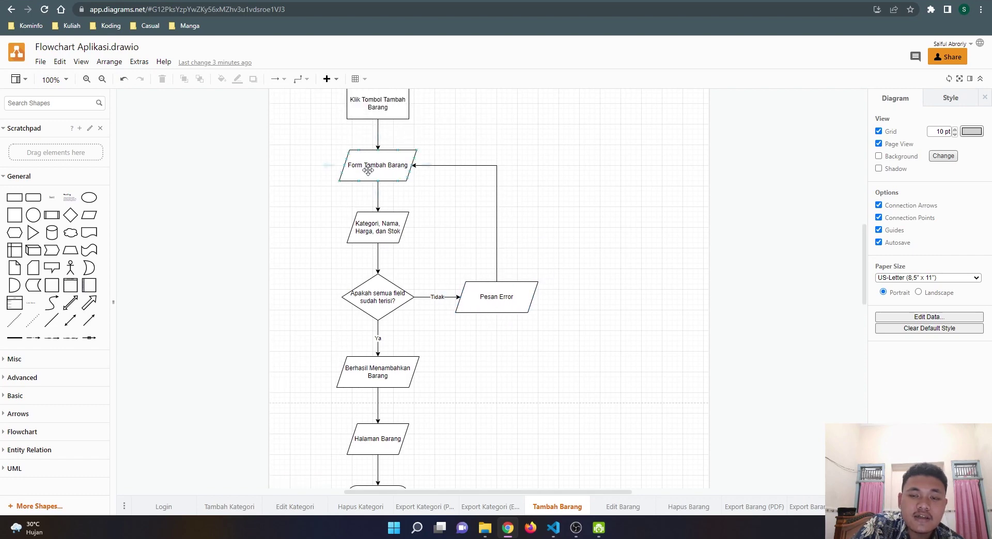
- Open the Edit Barang flowchart and review its flow from item selection through the field check to End
{"action": "left_click", "coordinate": [613, 504]}
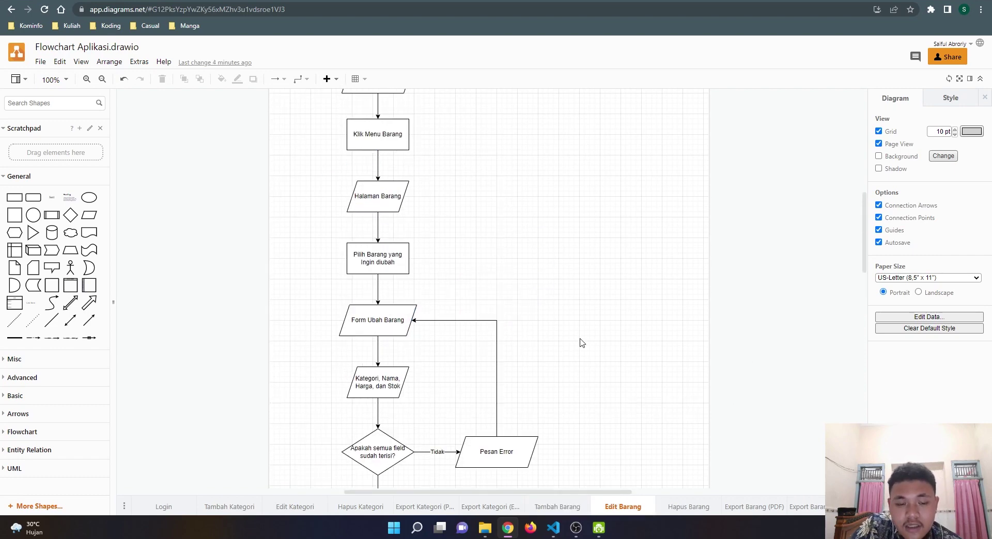
{"action": "scroll", "coordinate": [580, 341], "scroll_direction": "up", "scroll_amount": 3}
{"action": "scroll", "coordinate": [580, 341], "scroll_direction": "down", "scroll_amount": 4}
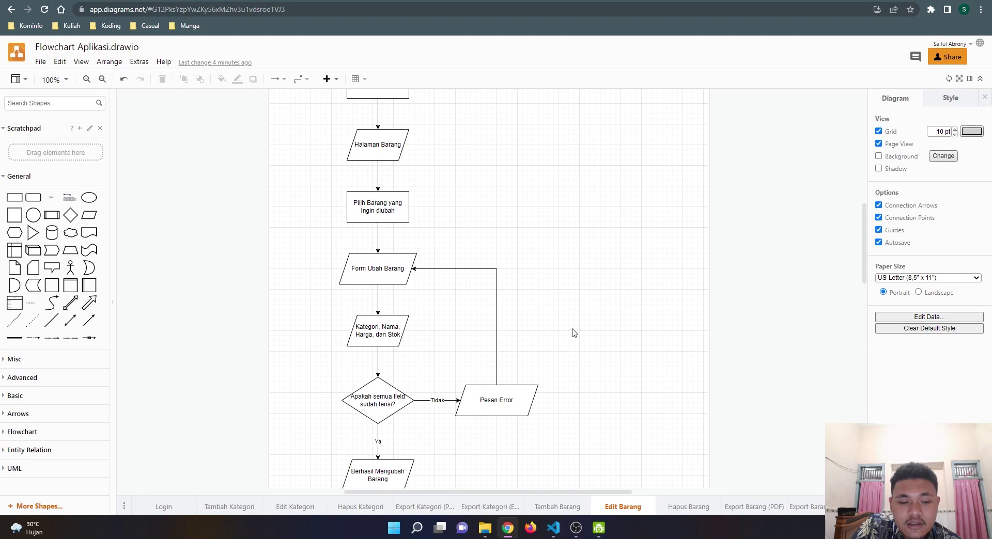
{"action": "scroll", "coordinate": [480, 297], "scroll_direction": "down", "scroll_amount": 4}
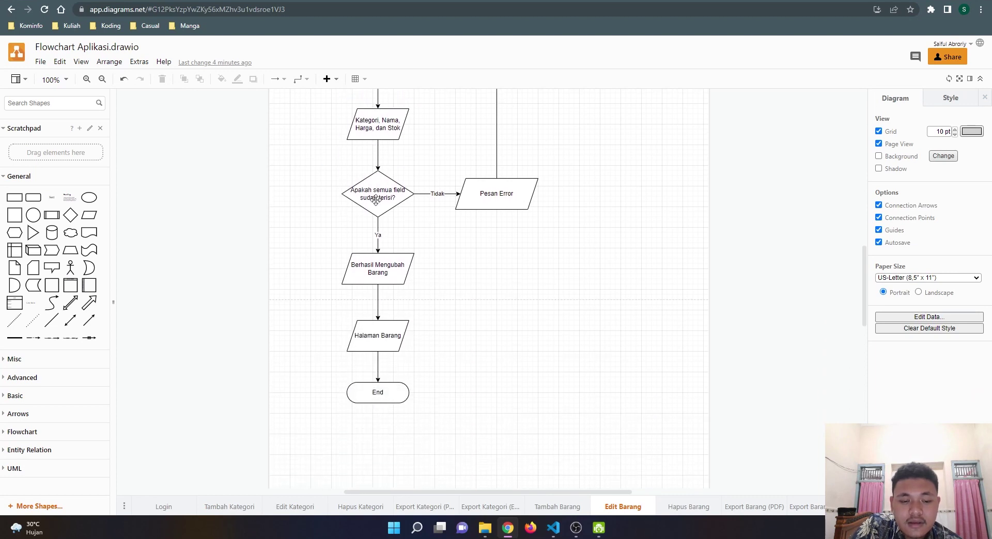
{"action": "scroll", "coordinate": [480, 296], "scroll_direction": "up", "scroll_amount": 1}
- Open the Hapus Barang flowchart and review its item deletion flow down to End
{"action": "left_click", "coordinate": [687, 505]}
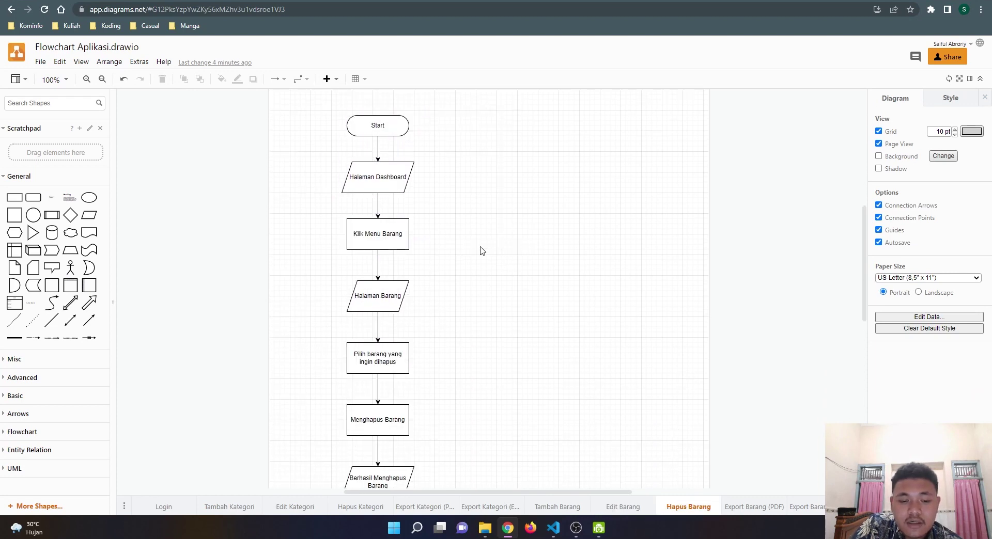
{"action": "scroll", "coordinate": [402, 151], "scroll_direction": "down", "scroll_amount": 1}
{"action": "scroll", "coordinate": [402, 151], "scroll_direction": "down", "scroll_amount": 1}
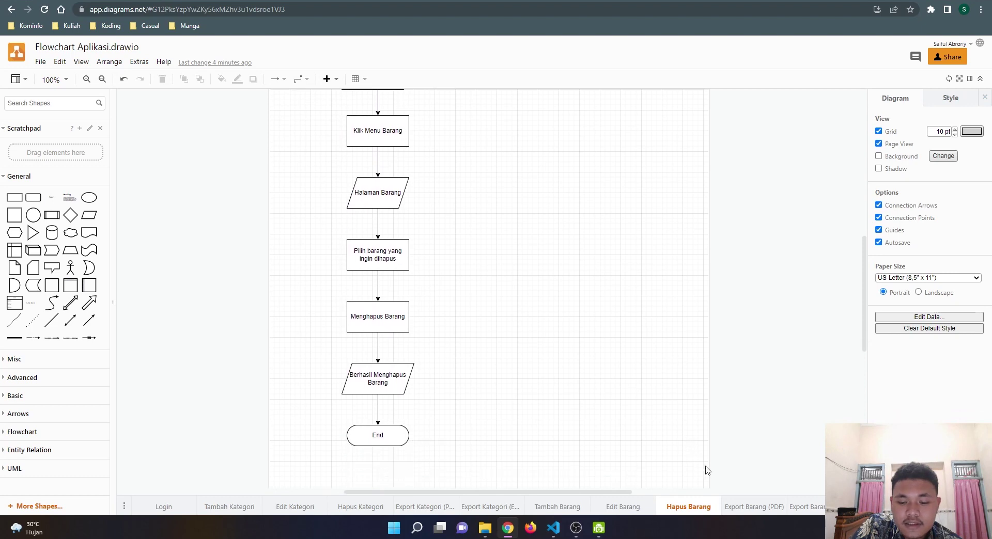
- View the Export Barang (PDF) flowchart and the flowchart for exporting Barang to Excel
{"action": "left_click", "coordinate": [743, 504]}
{"action": "scroll", "coordinate": [585, 272], "scroll_direction": "up", "scroll_amount": 1}
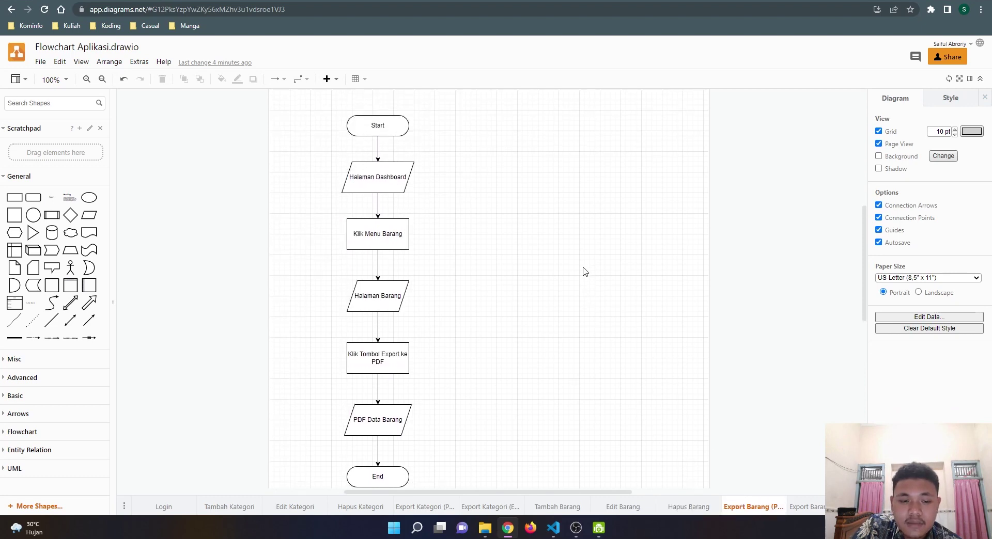
{"action": "left_click", "coordinate": [810, 506]}
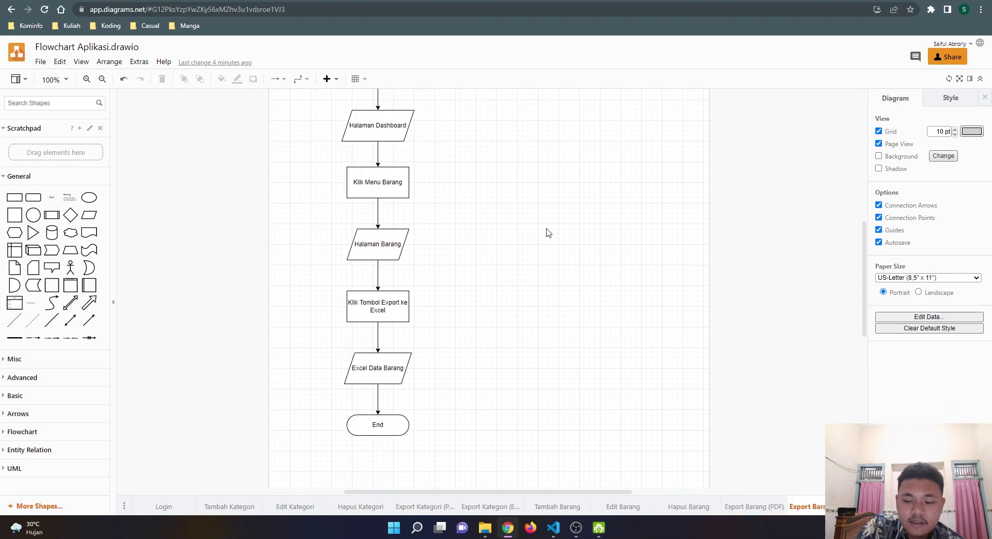
{"action": "scroll", "coordinate": [556, 228], "scroll_direction": "up", "scroll_amount": 2}
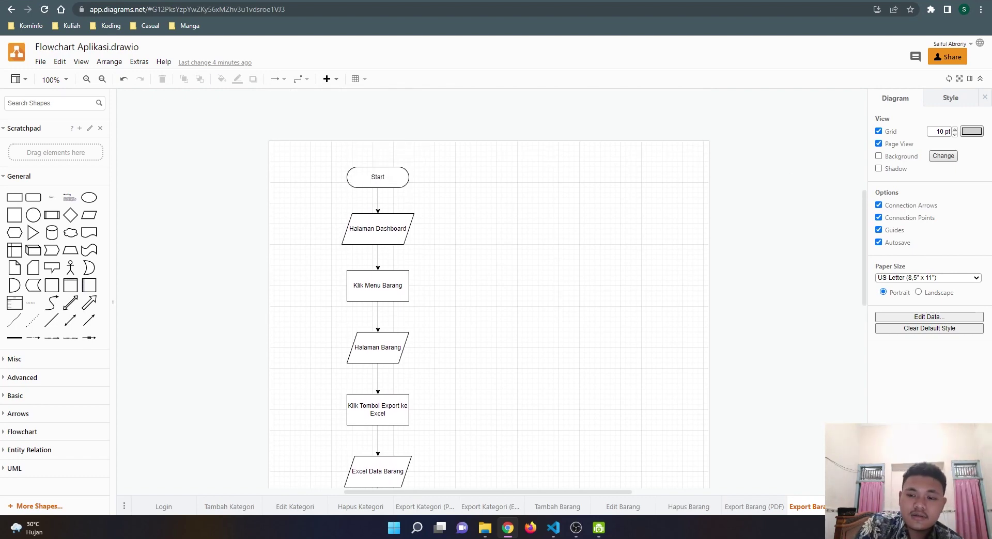
- Switch to Visual Studio Code and look through the update and delete functions in the Barang.php controller
{"action": "left_click", "coordinate": [576, 527]}
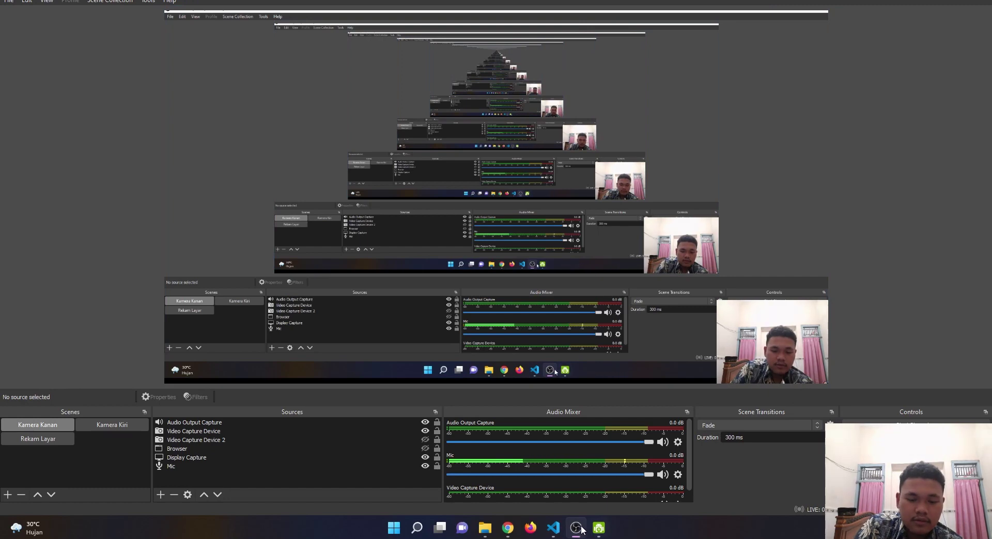
{"action": "left_click", "coordinate": [557, 534]}
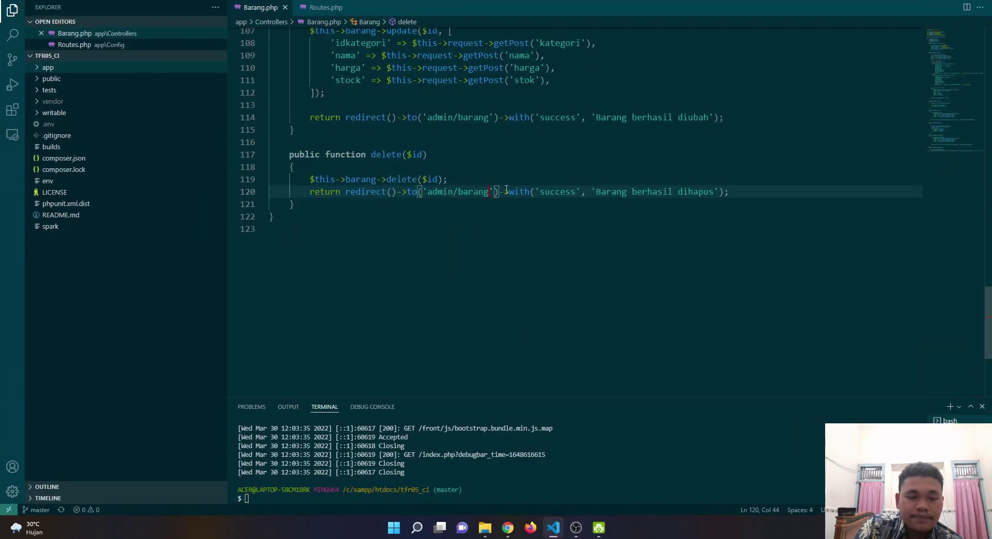
{"action": "left_click", "coordinate": [541, 179]}
{"action": "scroll", "coordinate": [408, 153], "scroll_direction": "up", "scroll_amount": 20}
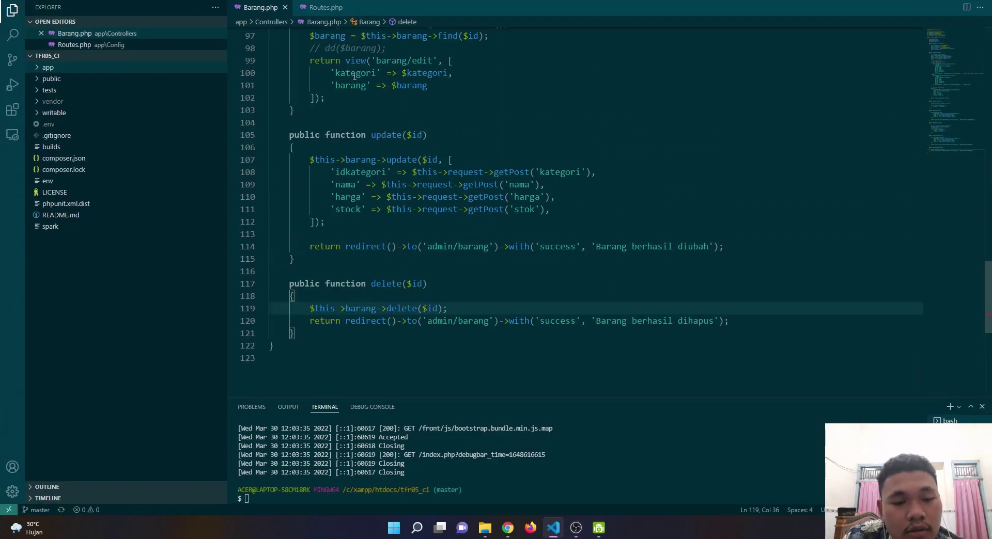
- Start the CodeIgniter development server from the terminal with the command php spark serve
{"action": "scroll", "coordinate": [339, 108], "scroll_direction": "up", "scroll_amount": 6}
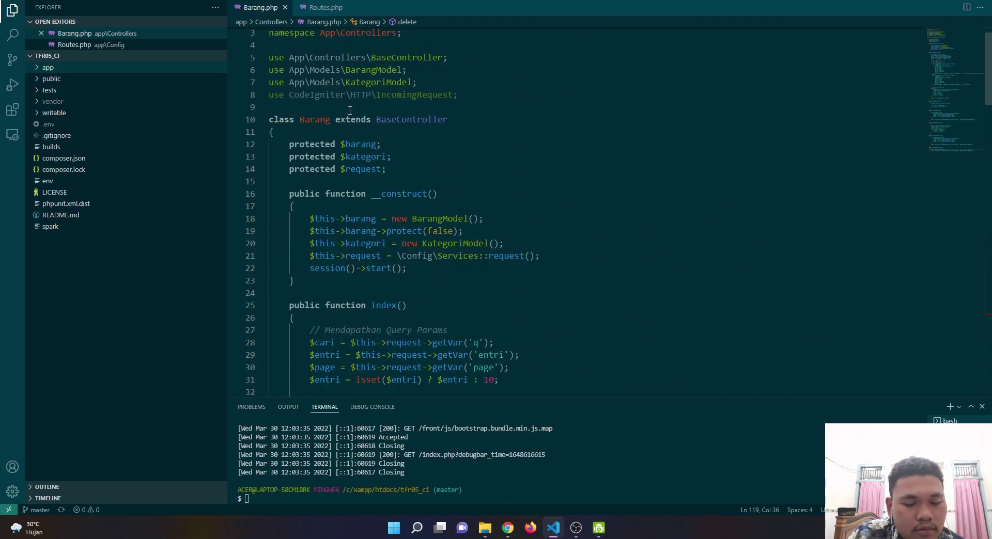
{"action": "left_click", "coordinate": [576, 472]}
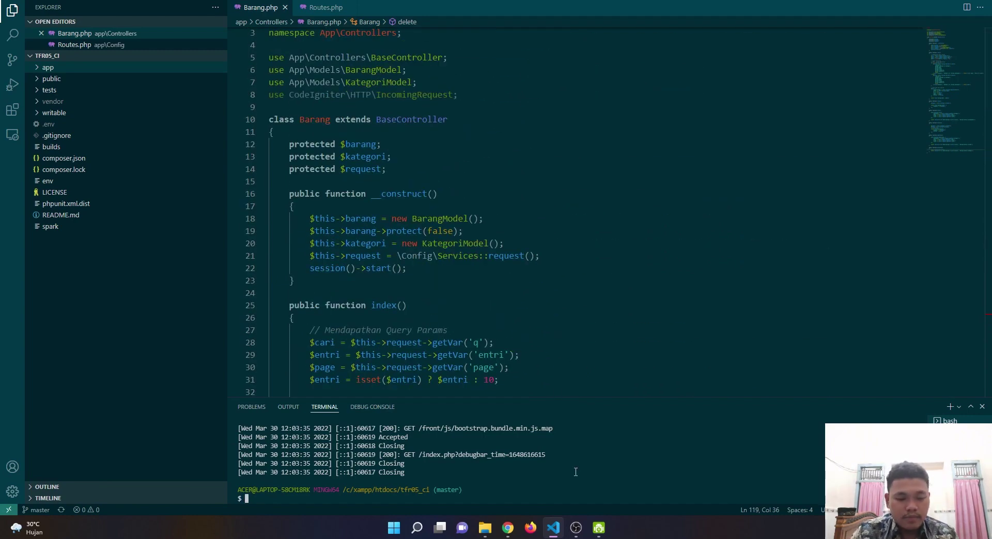
{"action": "type", "text": "php dpa"}
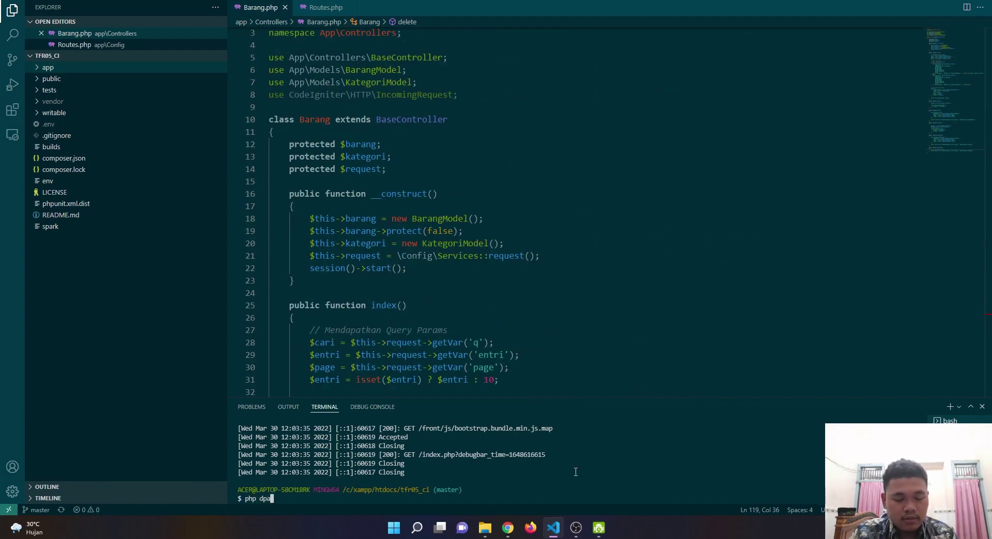
{"action": "type", "text": "rk"}
{"action": "key", "text": "BackSpace"}
{"action": "key", "text": "BackSpace"}
{"action": "key", "text": "BackSpace"}
{"action": "key", "text": "BackSpace"}
{"action": "key", "text": "BackSpace"}
{"action": "key", "text": "BackSpace"}
{"action": "type", "text": "spa"}
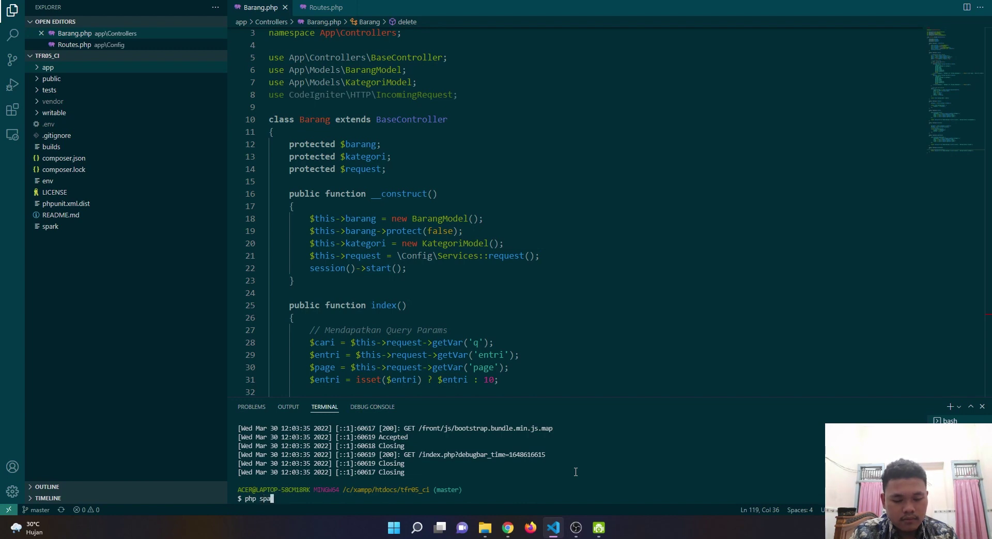
{"action": "type", "text": "rk serve"}
{"action": "key", "text": "Return"}
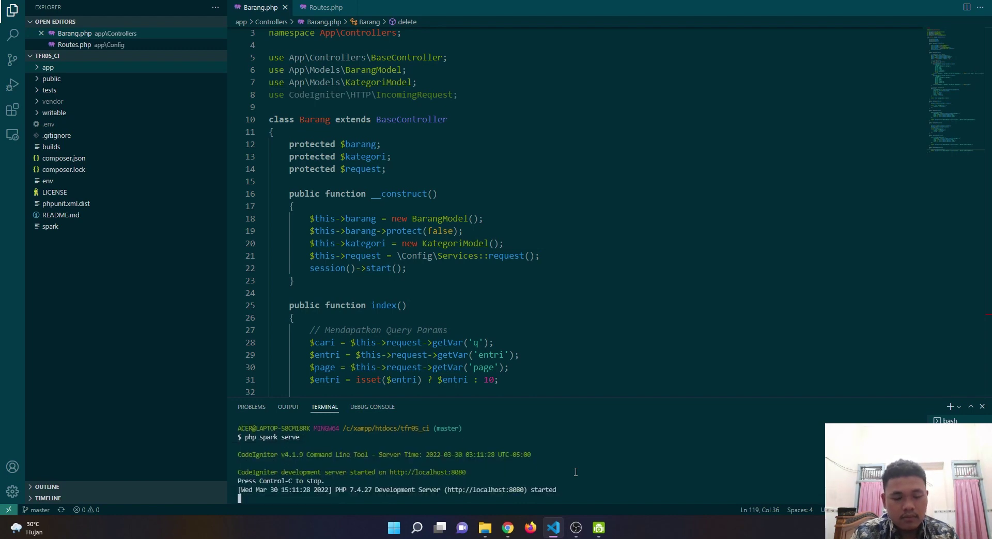
- Open the served application at localhost:8080 in the browser and look over its login form
{"action": "left_click", "coordinate": [507, 491], "text": "ctrl"}
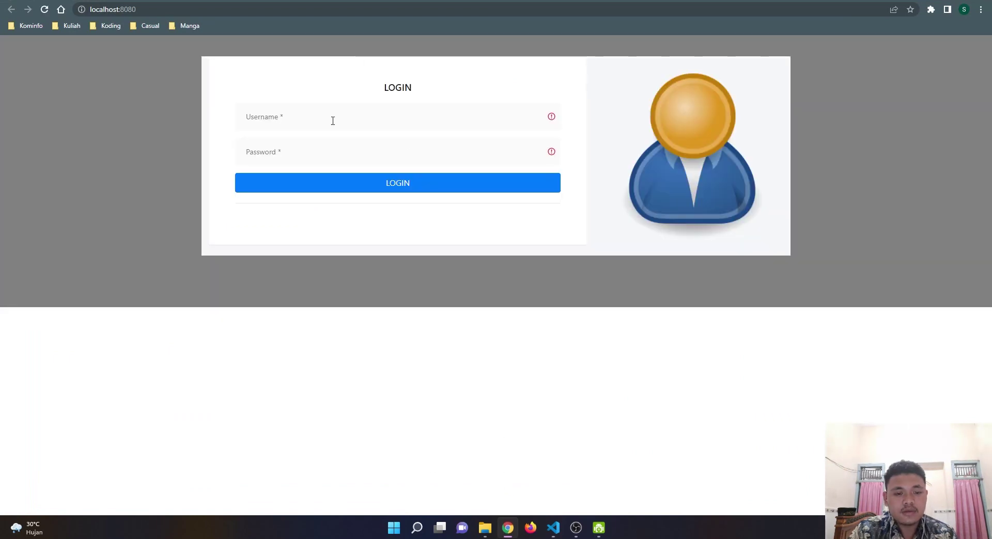
{"action": "left_click", "coordinate": [276, 11]}
{"action": "left_click", "coordinate": [277, 11]}
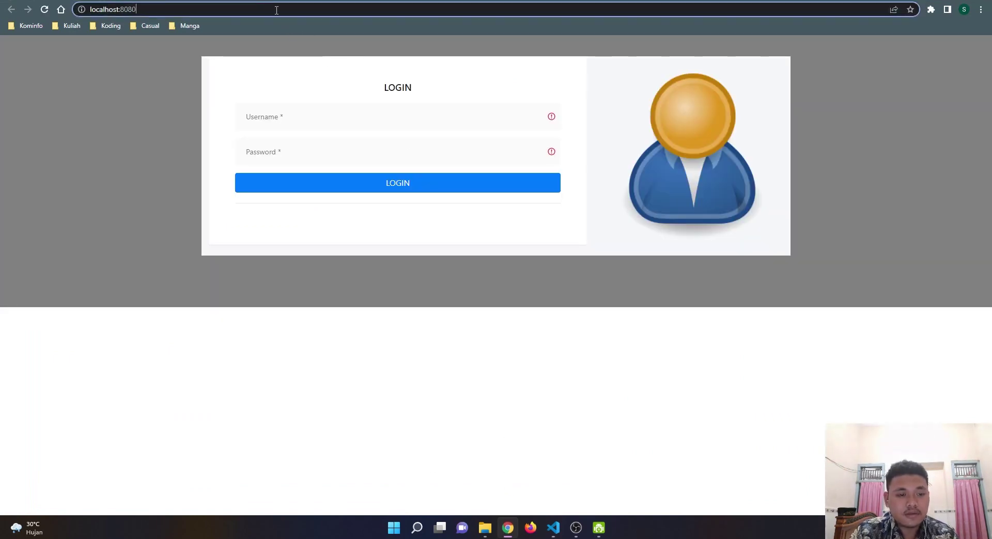
{"action": "type", "text": "/"}
{"action": "key", "text": "BackSpace"}
{"action": "key", "text": "BackSpace"}
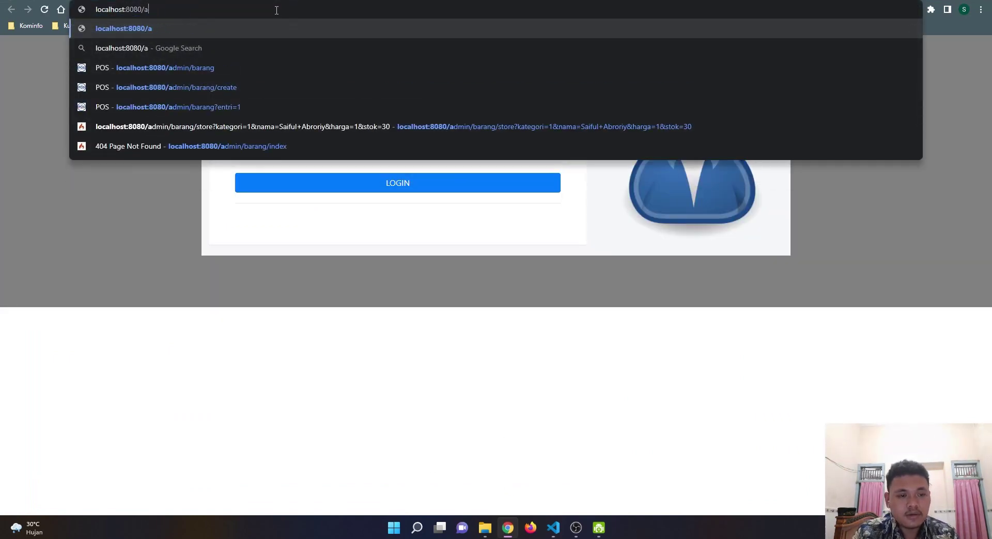
{"action": "key", "text": "Return"}
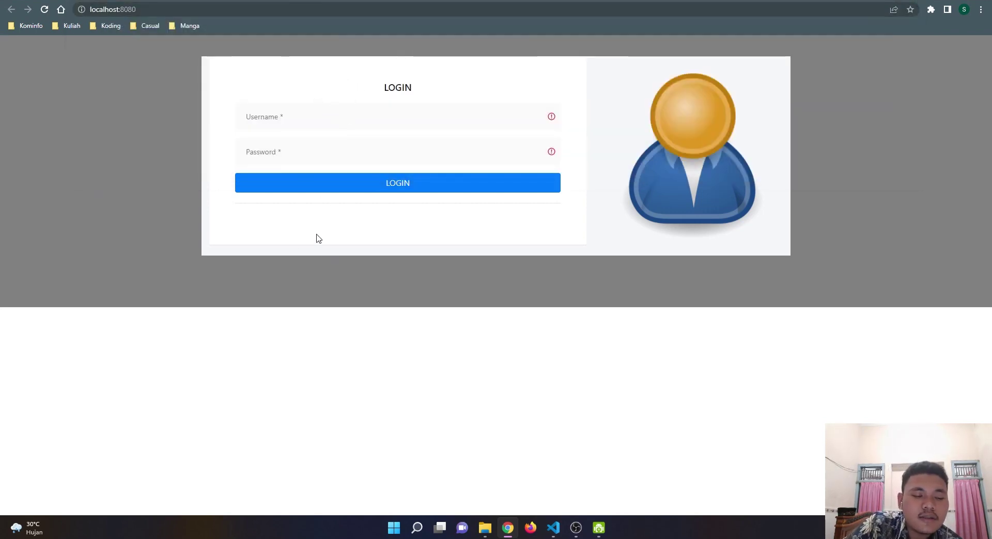
{"action": "left_click", "coordinate": [334, 115]}
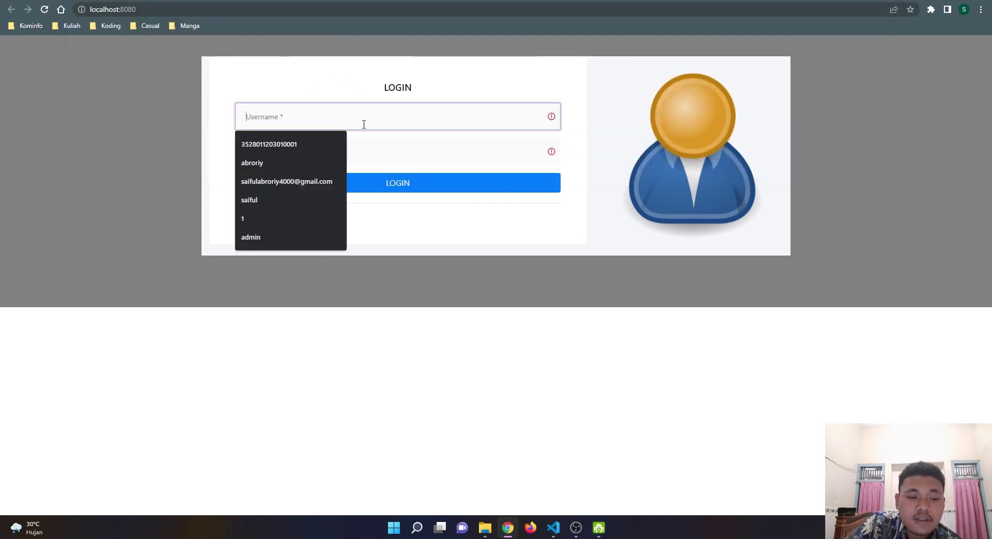
{"action": "left_click", "coordinate": [610, 112]}
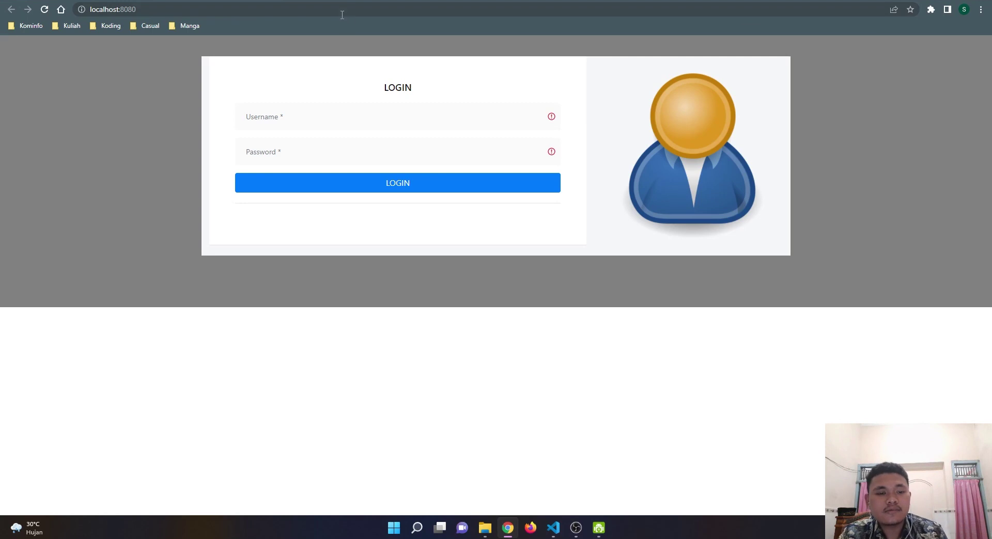
- Go to the Data Barang page at localhost:8080/admin/barang
{"action": "left_click", "coordinate": [358, 8]}
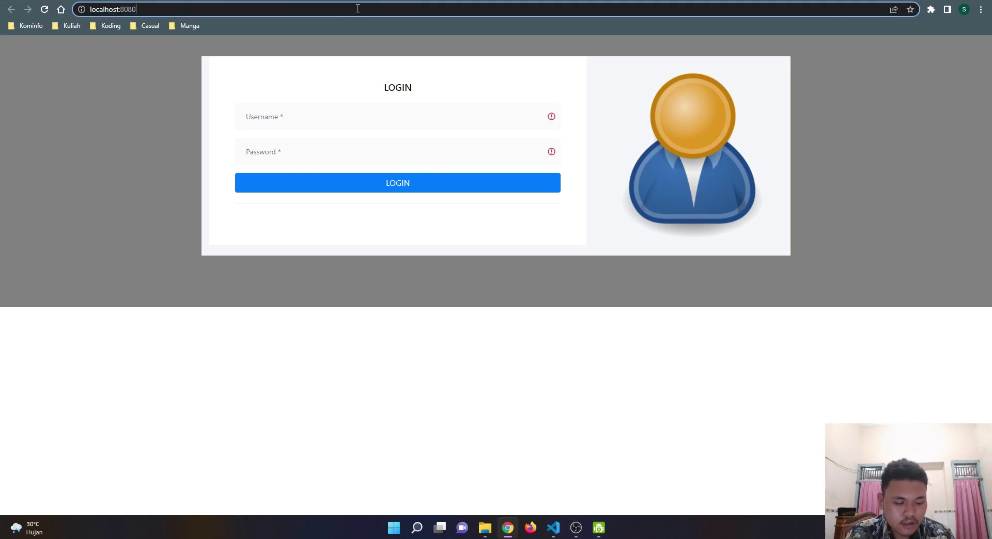
{"action": "type", "text": "/adm"}
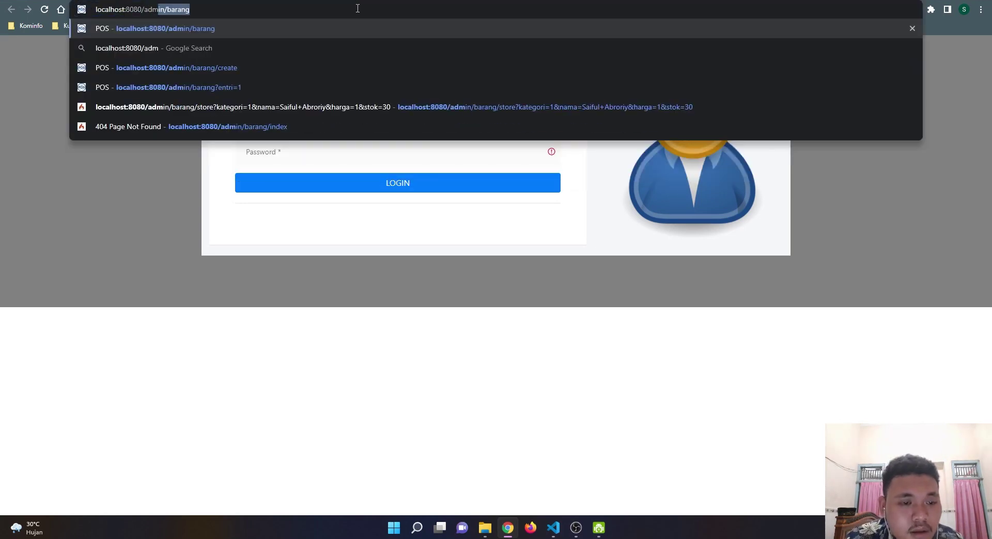
{"action": "key", "text": "Return"}
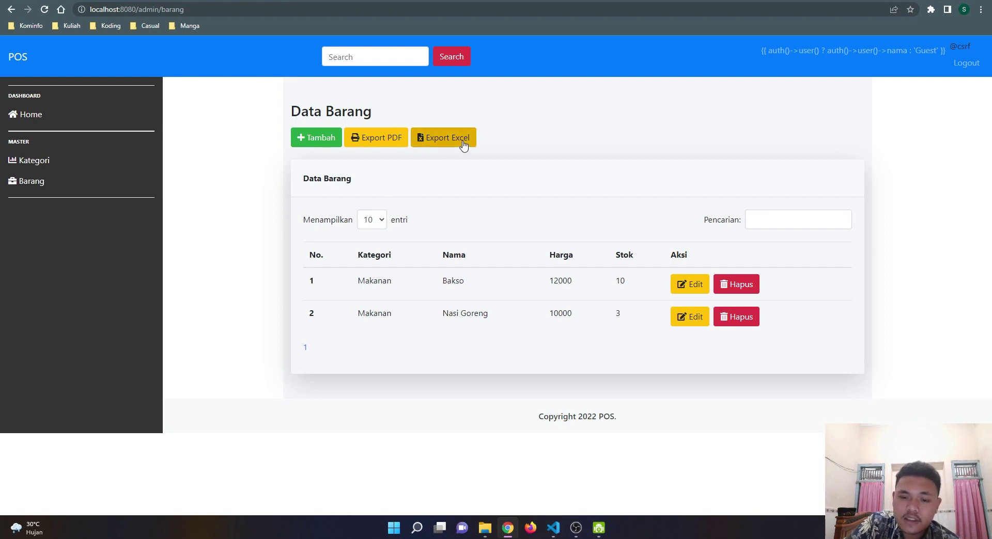
- Start adding a new Barang item with the category Makanan and the name Soto
{"action": "left_click", "coordinate": [317, 139]}
{"action": "left_click", "coordinate": [361, 154]}
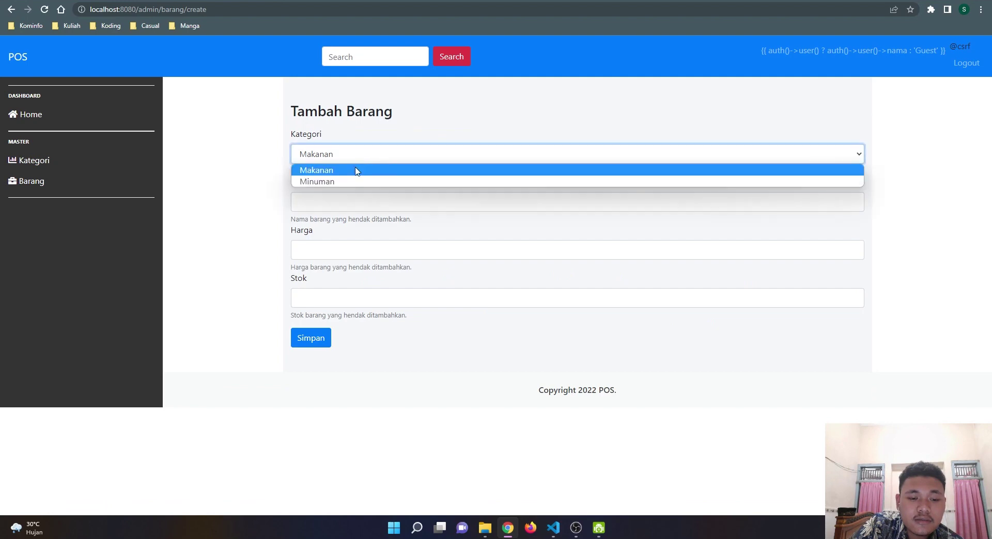
{"action": "left_click", "coordinate": [351, 180]}
{"action": "left_click", "coordinate": [346, 154]}
{"action": "left_click", "coordinate": [346, 169]}
{"action": "left_click", "coordinate": [347, 203]}
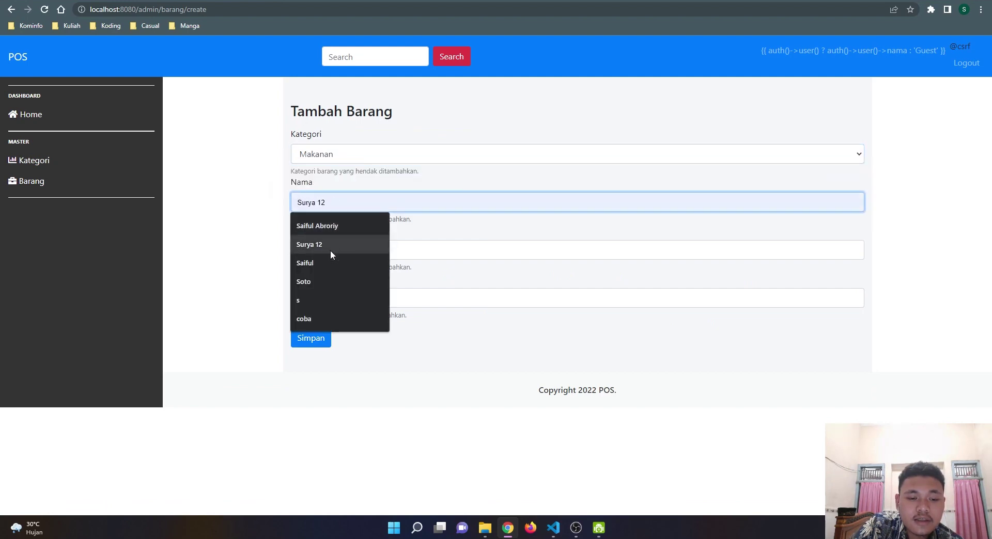
{"action": "left_click", "coordinate": [338, 282]}
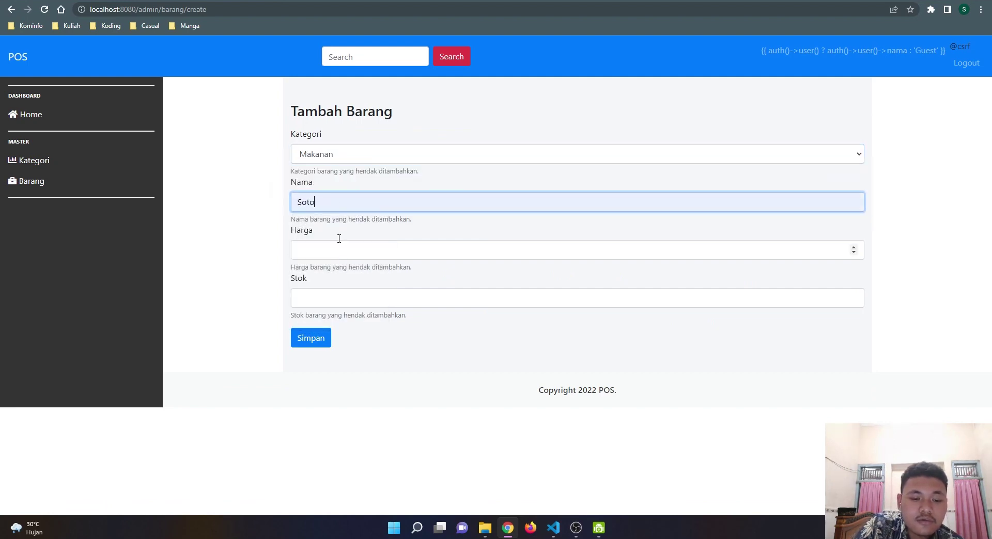
- Set the new item's Harga to 10000 and Stok to 3, save it, and check its row in the list
{"action": "left_click", "coordinate": [336, 247]}
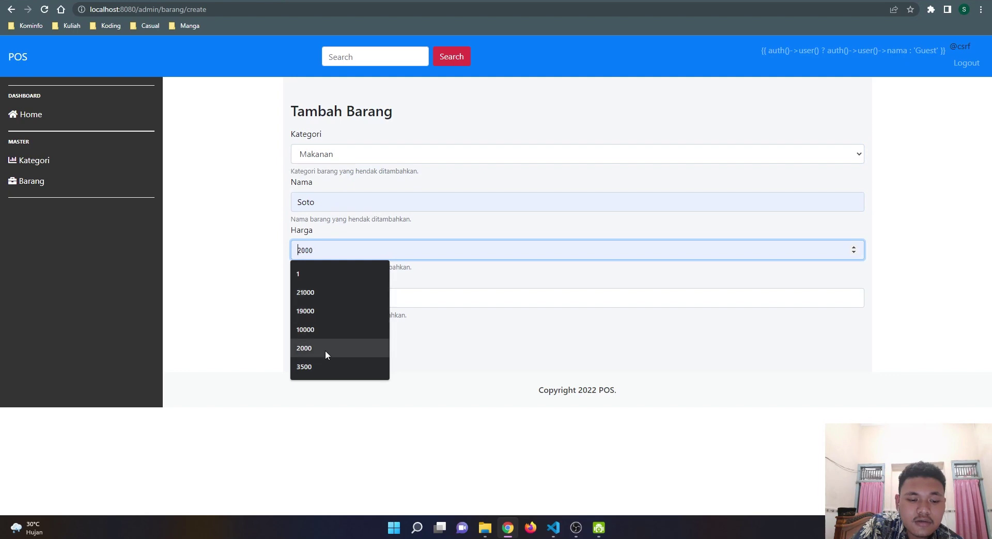
{"action": "left_click", "coordinate": [321, 329]}
{"action": "left_click", "coordinate": [337, 303]}
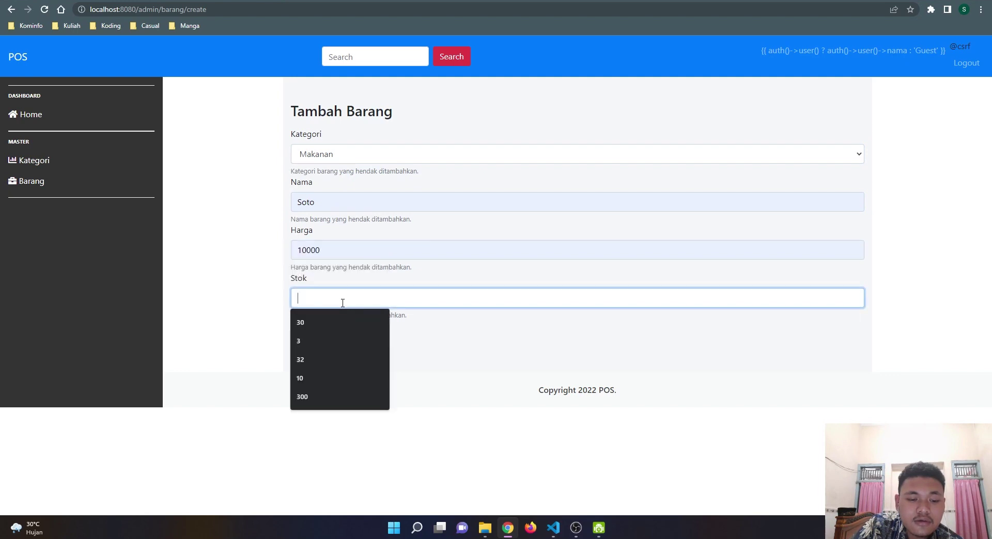
{"action": "left_click", "coordinate": [318, 342]}
{"action": "left_click", "coordinate": [322, 337]}
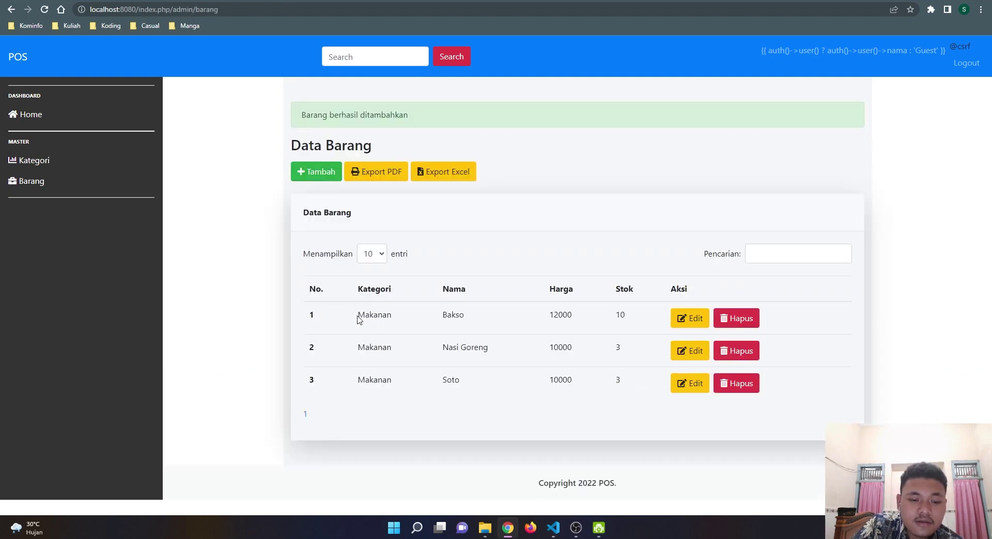
{"action": "left_click_drag", "start_coordinate": [358, 381], "coordinate": [602, 382]}
{"action": "left_click", "coordinate": [429, 384]}
{"action": "left_click", "coordinate": [603, 382]}
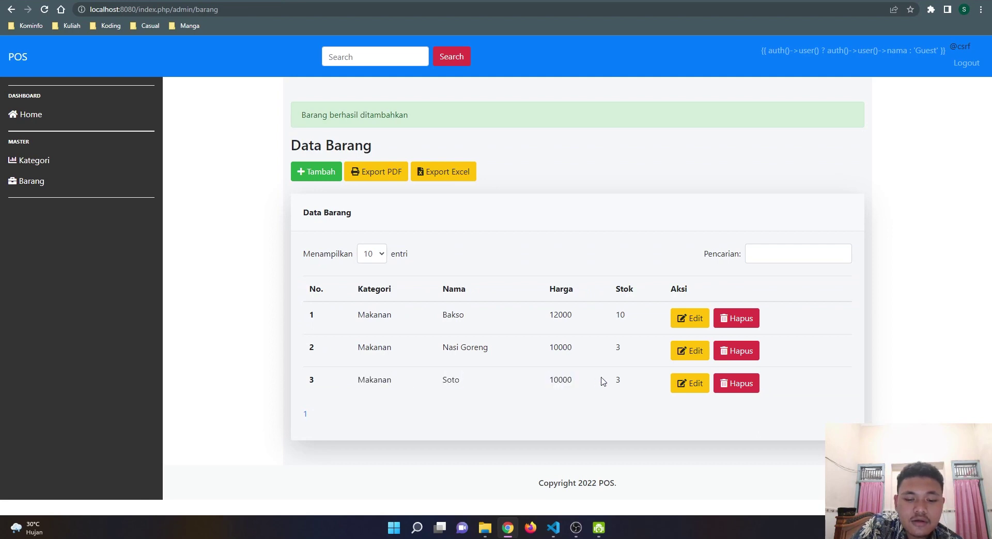
- Edit the Soto item, setting its Stok to 30, and save the change
{"action": "left_click", "coordinate": [680, 382]}
{"action": "double_click", "coordinate": [295, 293]}
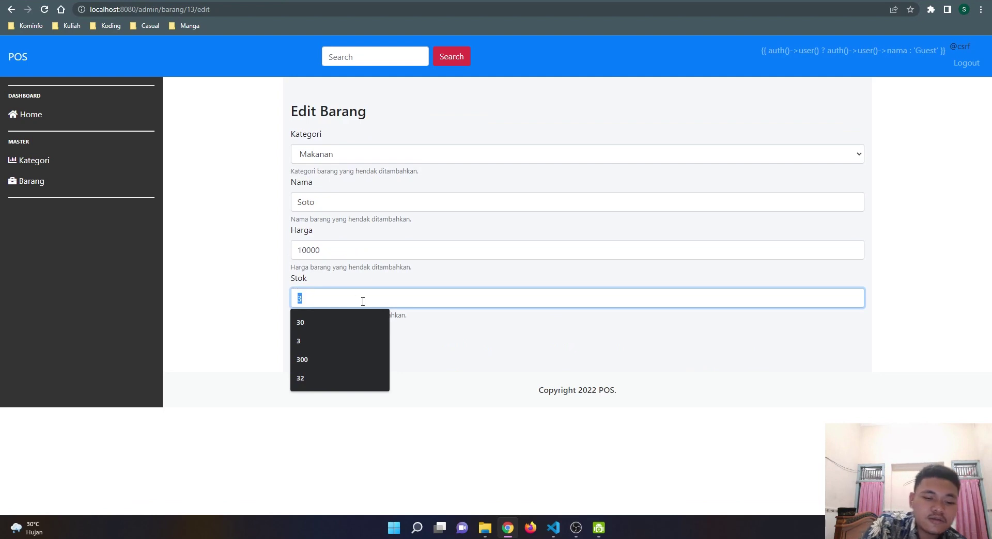
{"action": "type", "text": "0"}
{"action": "left_click", "coordinate": [420, 367]}
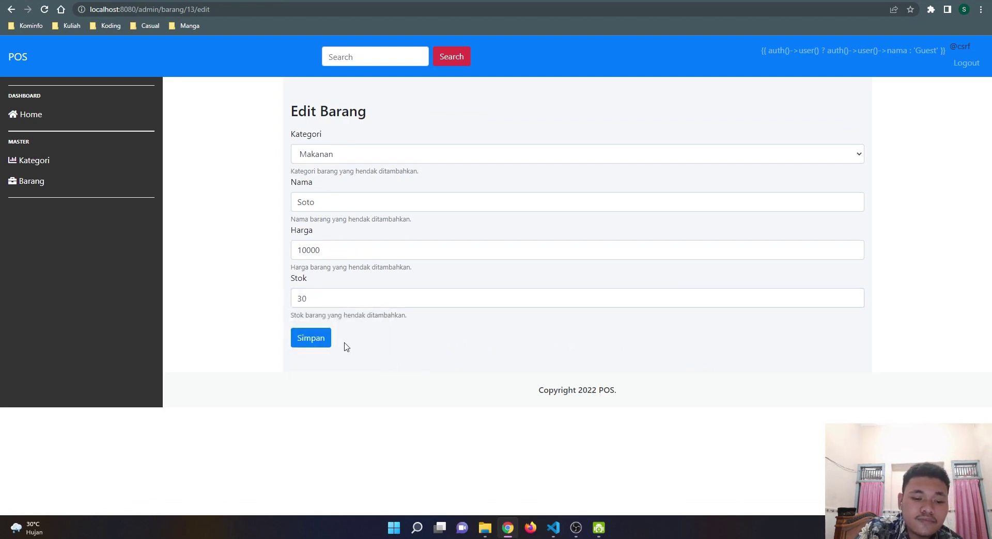
{"action": "left_click", "coordinate": [328, 340]}
- Check the Soto item's stock in the Data Barang list and delete the item
{"action": "double_click", "coordinate": [615, 384]}
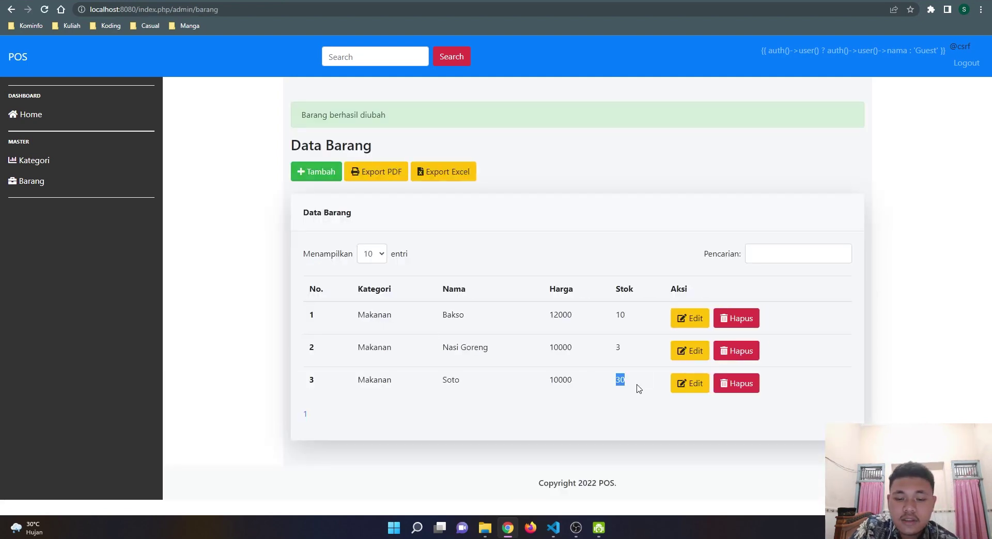
{"action": "left_click", "coordinate": [638, 389]}
{"action": "left_click", "coordinate": [740, 389]}
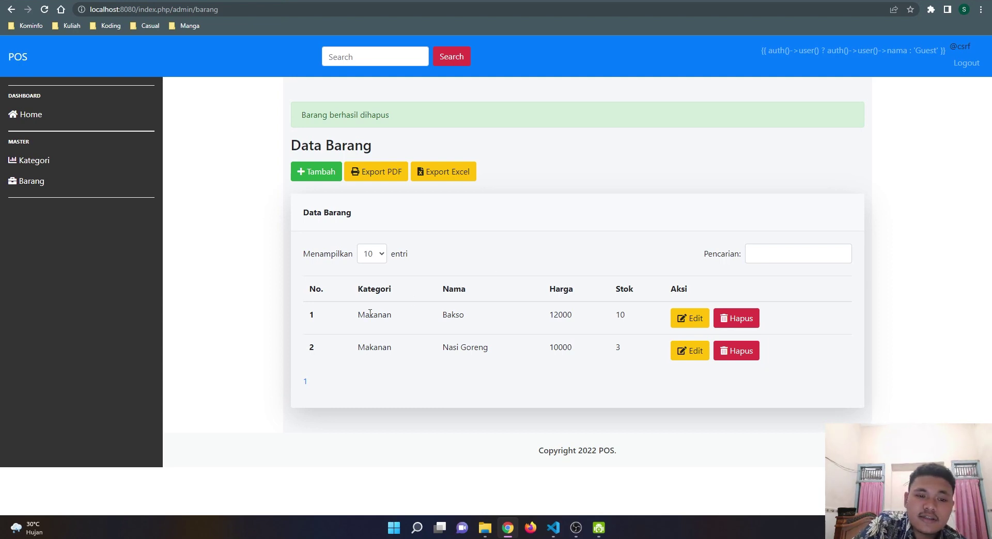
- Switch to Visual Studio Code and open Barang.php from the app's Controllers folder
{"action": "left_click", "coordinate": [561, 532]}
{"action": "scroll", "coordinate": [563, 268], "scroll_direction": "up", "scroll_amount": 1}
{"action": "left_click", "coordinate": [577, 235]}
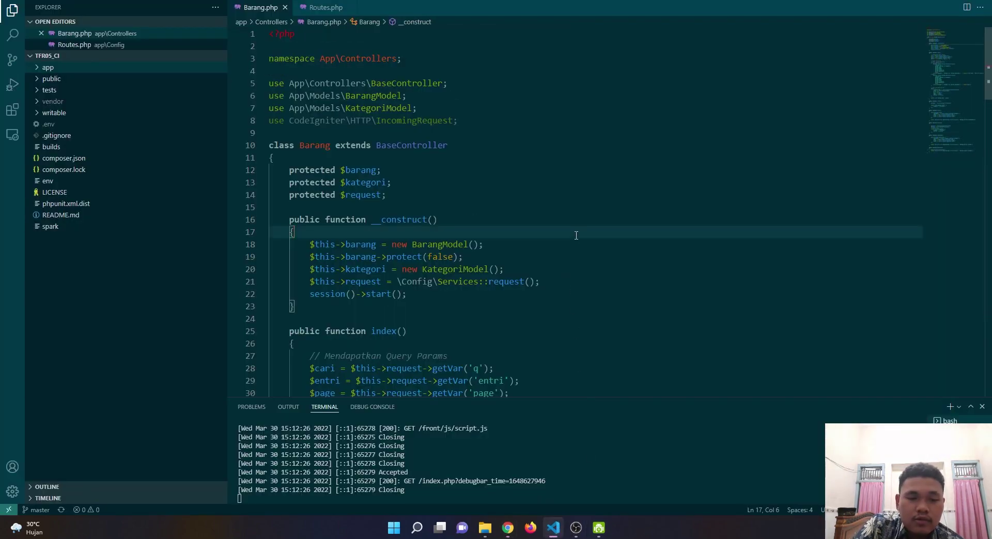
{"action": "left_click", "coordinate": [49, 78]}
{"action": "left_click", "coordinate": [49, 78]}
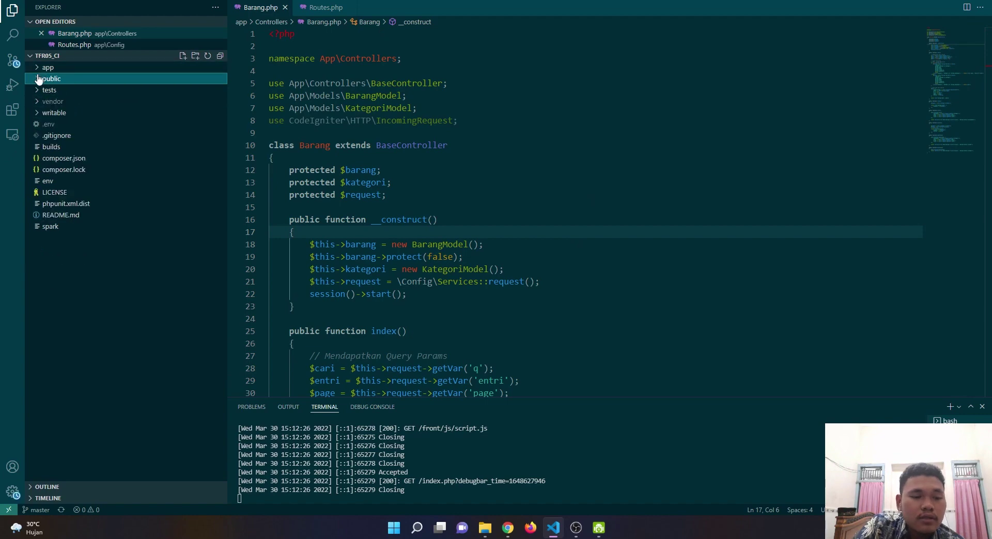
{"action": "left_click", "coordinate": [48, 67]}
{"action": "left_click", "coordinate": [60, 90]}
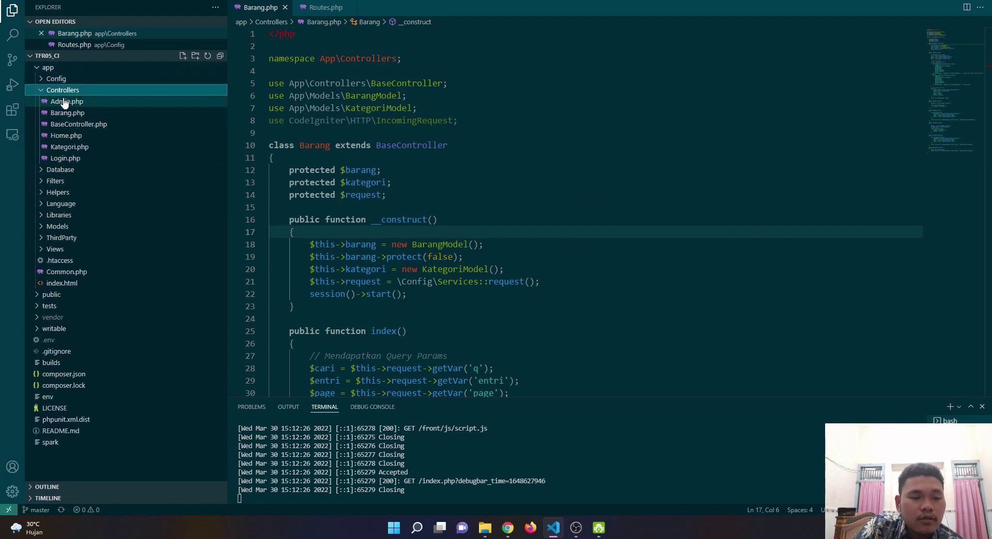
{"action": "left_click", "coordinate": [85, 113]}
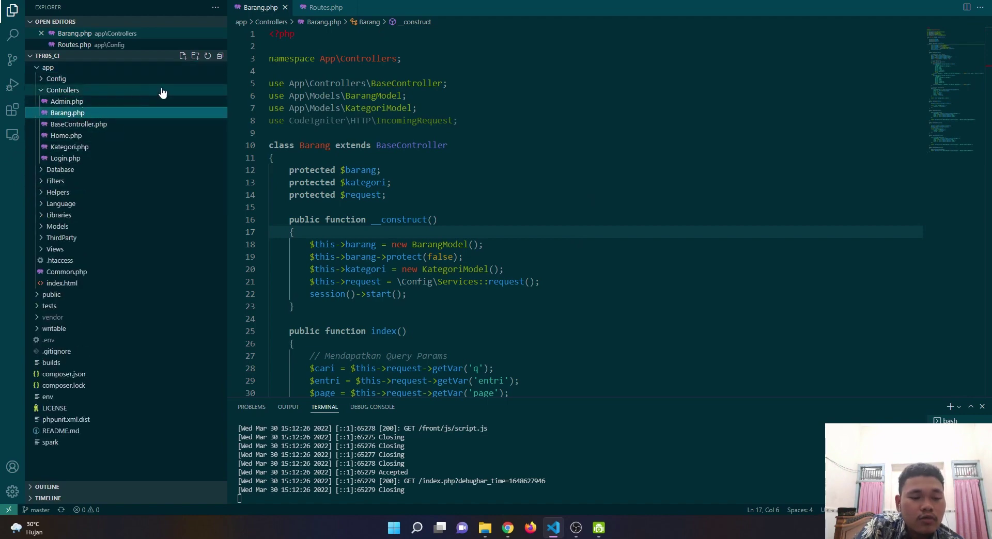
- View the Kategori.php, Login.php and Home.php controllers and return to Barang.php
{"action": "left_click", "coordinate": [110, 148]}
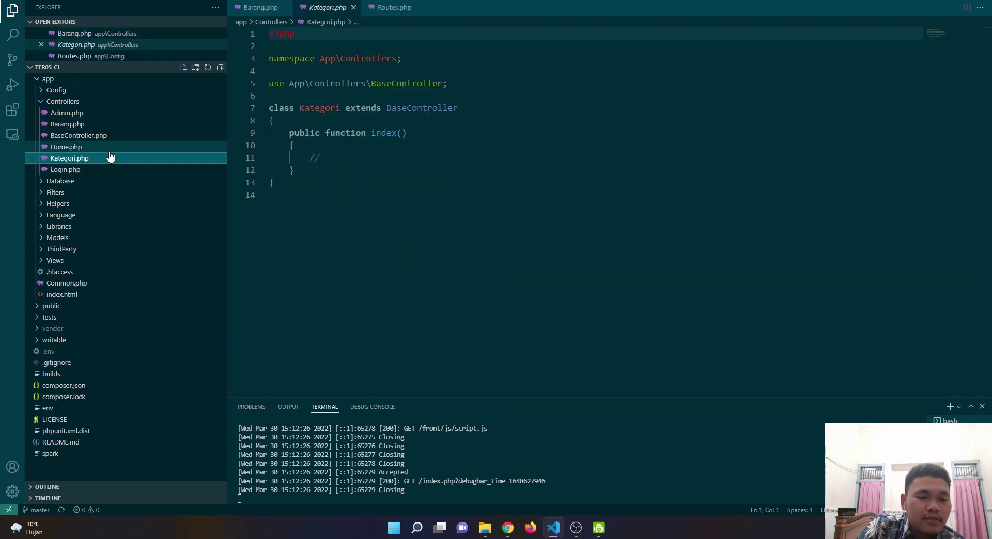
{"action": "left_click", "coordinate": [112, 169]}
{"action": "left_click", "coordinate": [102, 146]}
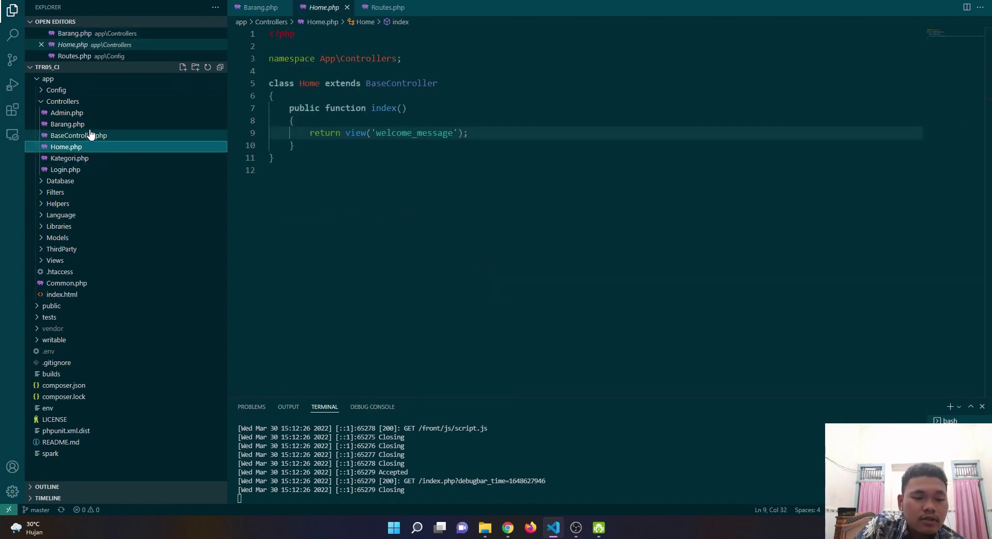
{"action": "left_click", "coordinate": [104, 124]}
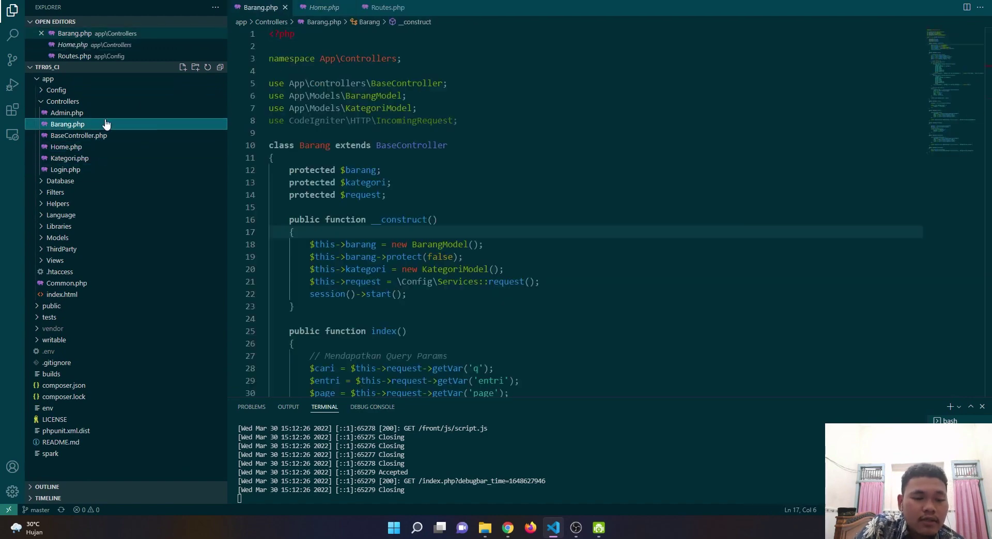
- Review the admin/barang route definitions in Routes.php and return to the Barang.php controller
{"action": "left_click", "coordinate": [343, 9]}
{"action": "scroll", "coordinate": [421, 300], "scroll_direction": "down", "scroll_amount": 3}
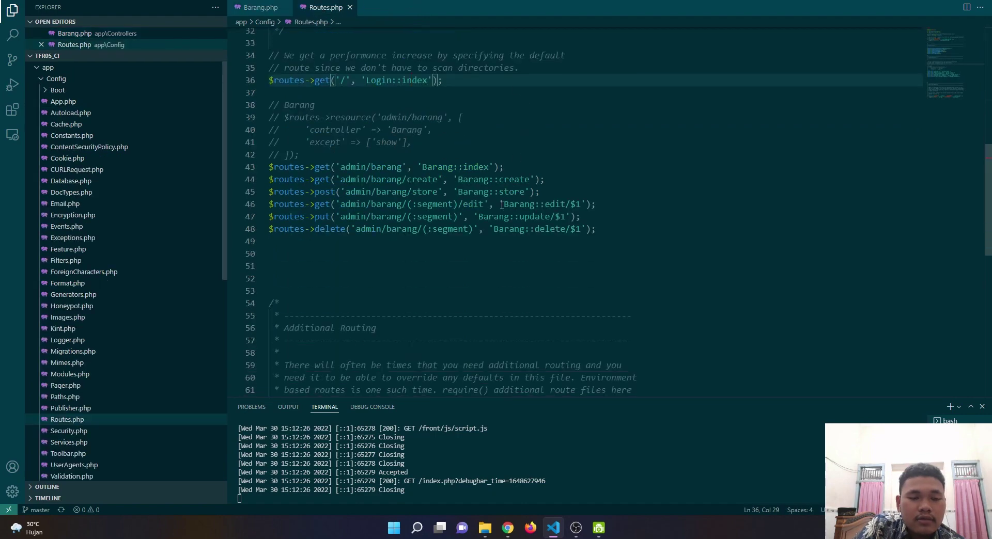
{"action": "scroll", "coordinate": [421, 300], "scroll_direction": "up", "scroll_amount": 3}
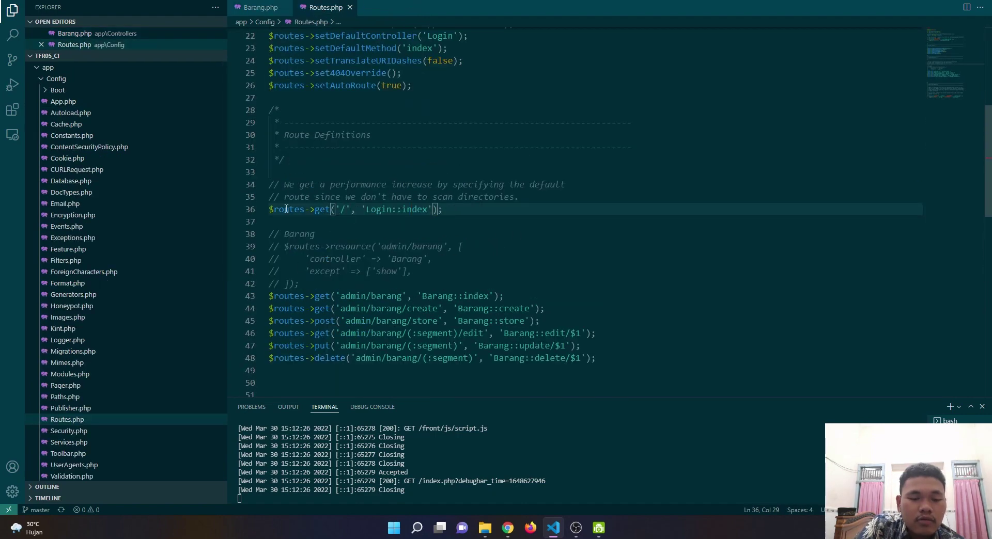
{"action": "left_click", "coordinate": [261, 7]}
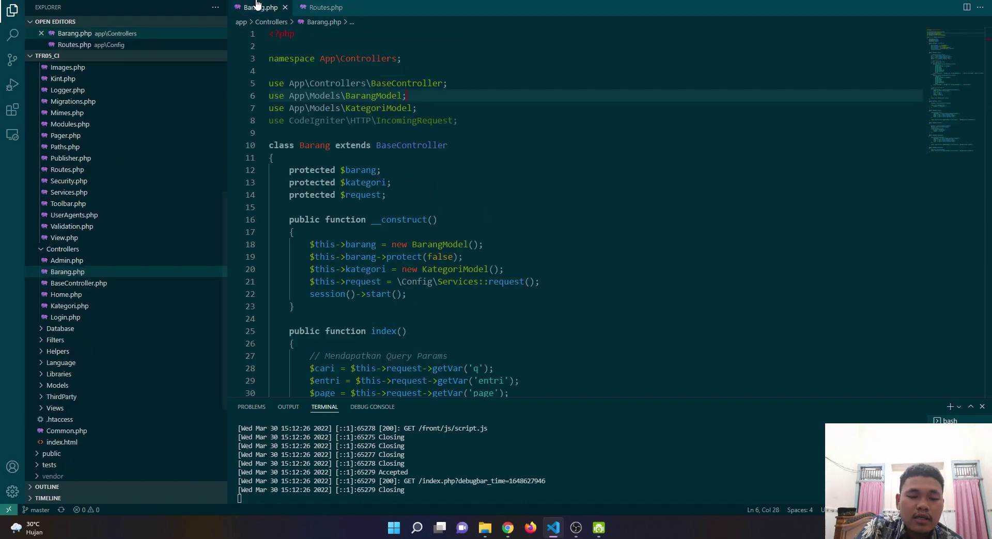
- Review the query parameters and search filter code in the index() function of the Barang.php controller
{"action": "scroll", "coordinate": [483, 166], "scroll_direction": "down", "scroll_amount": 5}
{"action": "scroll", "coordinate": [482, 167], "scroll_direction": "down", "scroll_amount": 3}
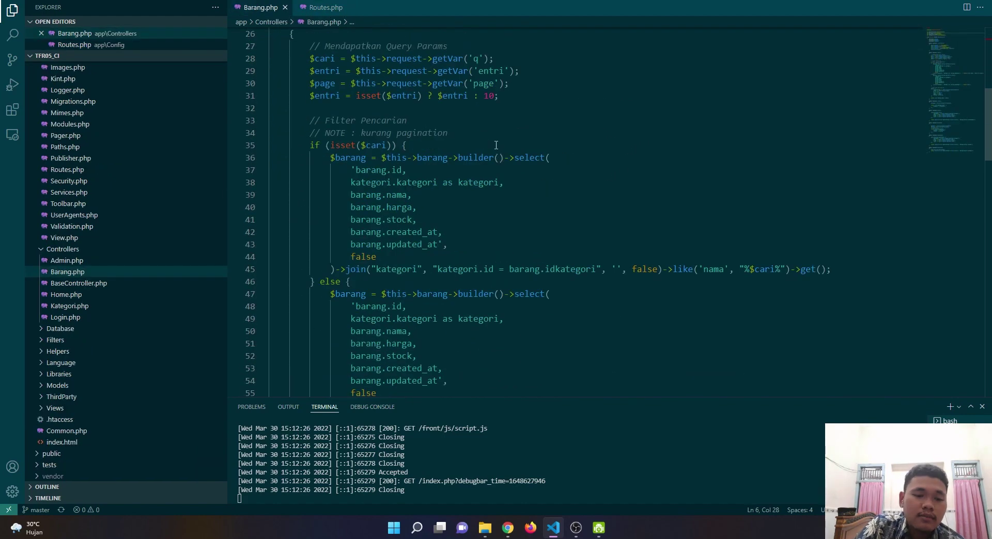
{"action": "scroll", "coordinate": [496, 145], "scroll_direction": "up", "scroll_amount": 2}
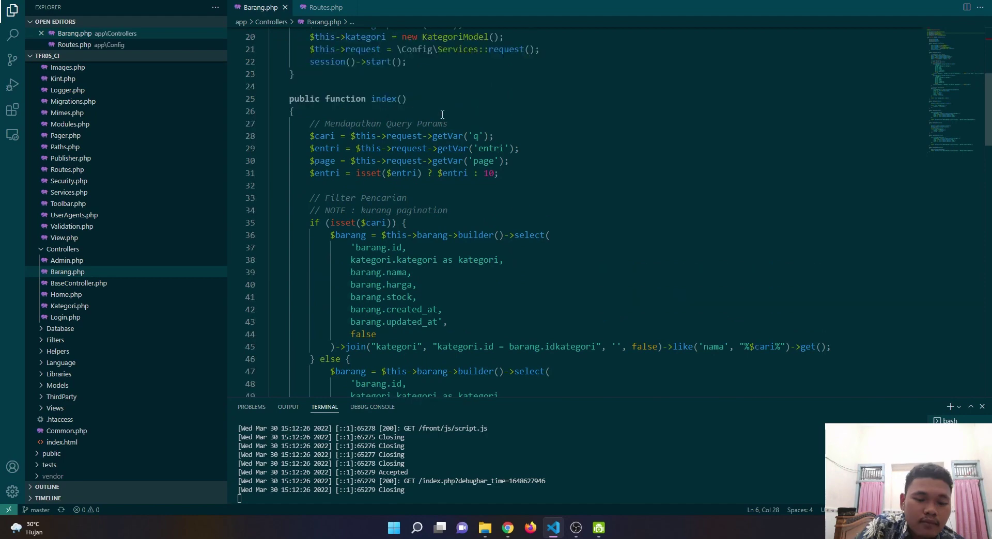
- Expand the public folder and collapse the app's Config folder in the project tree
{"action": "scroll", "coordinate": [137, 281], "scroll_direction": "down", "scroll_amount": 5}
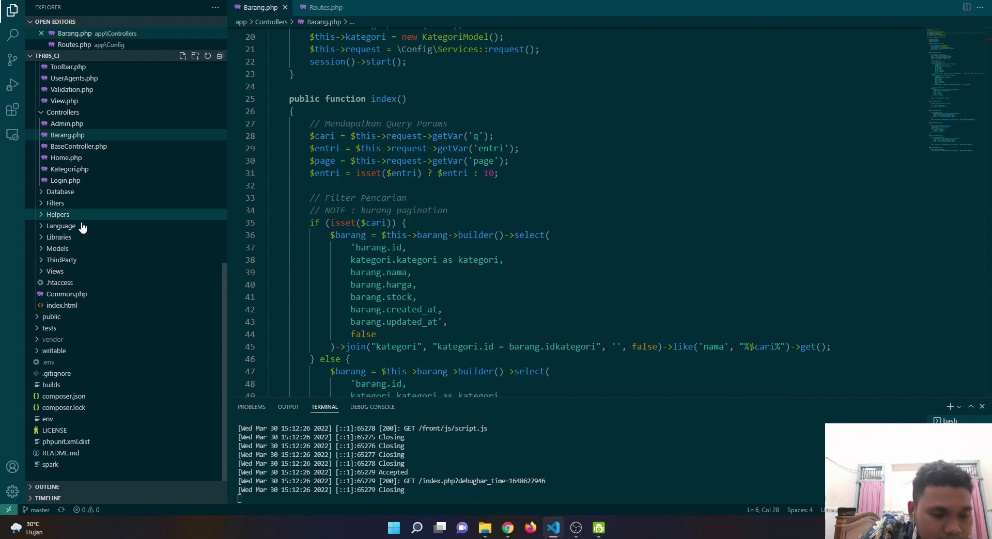
{"action": "left_click", "coordinate": [49, 317]}
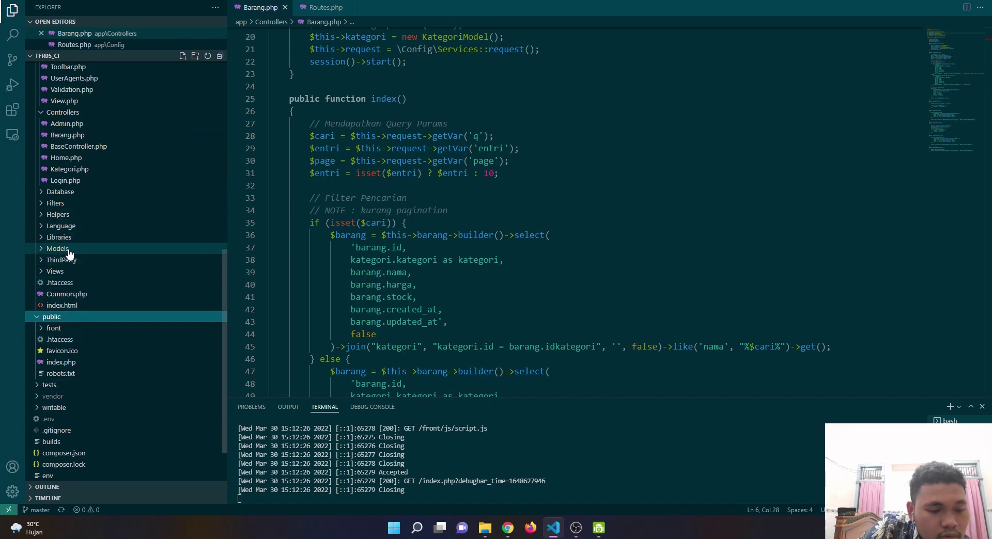
{"action": "scroll", "coordinate": [67, 217], "scroll_direction": "up", "scroll_amount": 3}
{"action": "scroll", "coordinate": [89, 235], "scroll_direction": "up", "scroll_amount": 3}
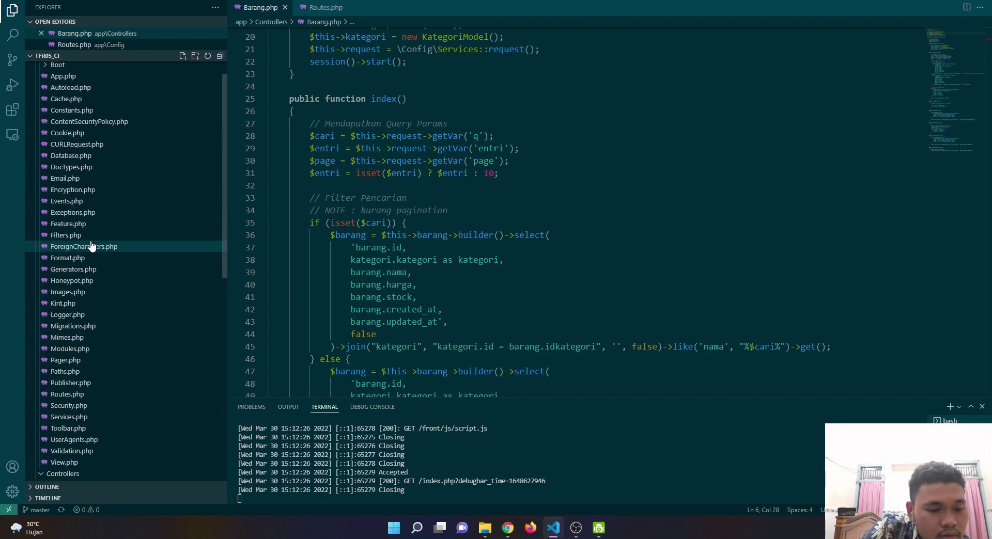
{"action": "scroll", "coordinate": [77, 310], "scroll_direction": "up", "scroll_amount": 1}
{"action": "left_click", "coordinate": [56, 79]}
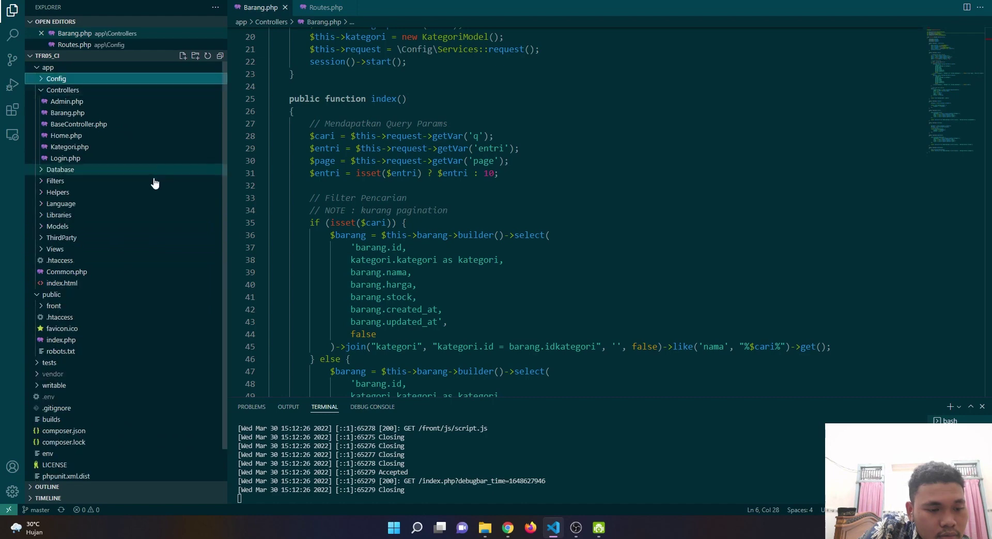
- Open index.php from the barang folder inside the app's Views folder
{"action": "scroll", "coordinate": [137, 186], "scroll_direction": "down", "scroll_amount": 1}
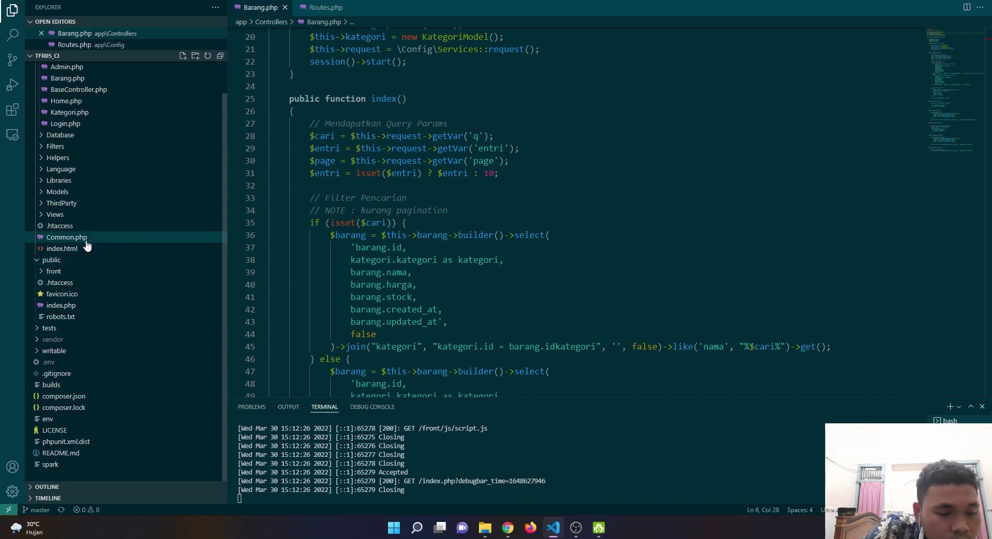
{"action": "left_click", "coordinate": [83, 215]}
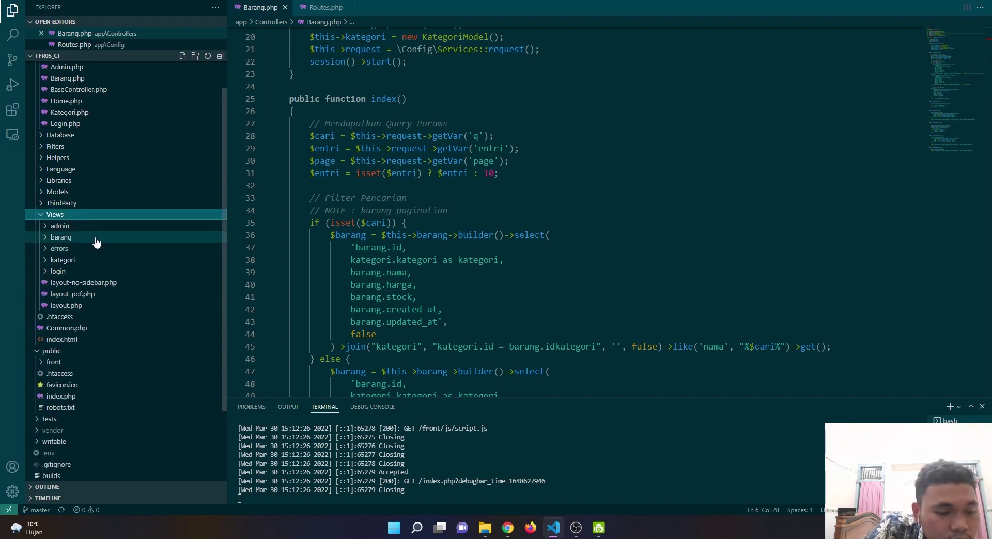
{"action": "left_click", "coordinate": [96, 238]}
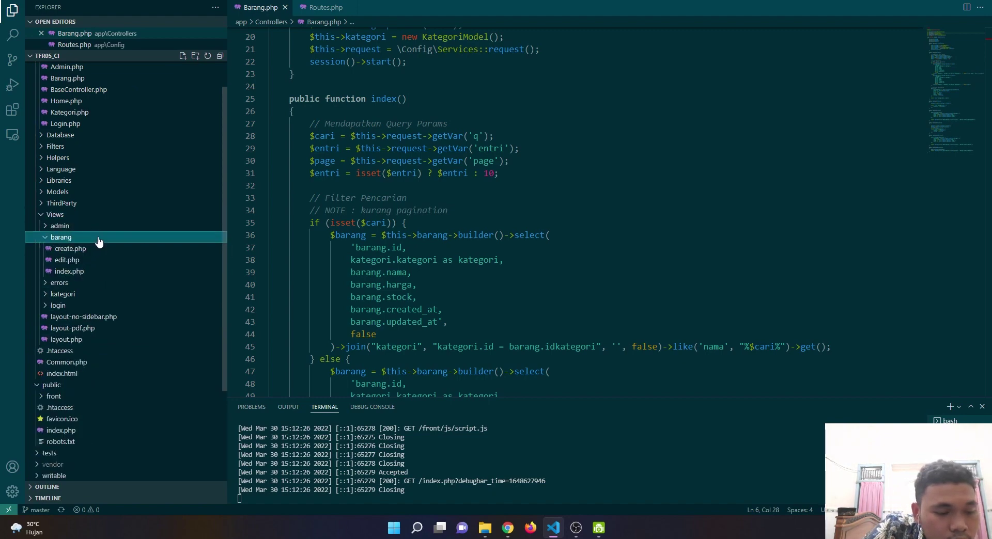
{"action": "left_click", "coordinate": [97, 271]}
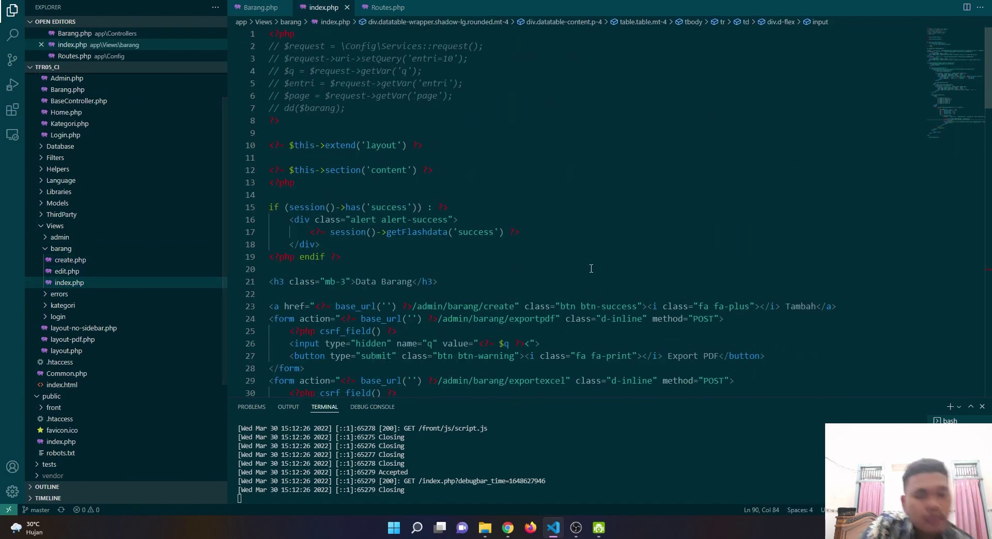